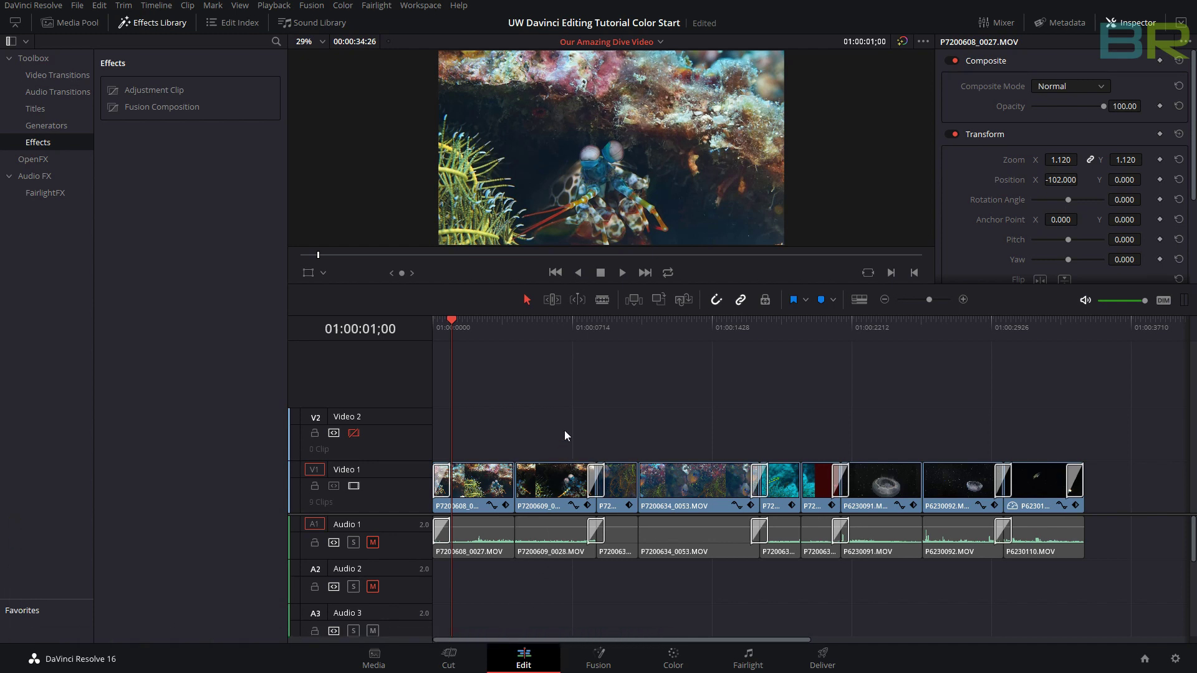
- Switch from the Edit page to the Color page on the mantis shrimp clip
left_click(685, 657)
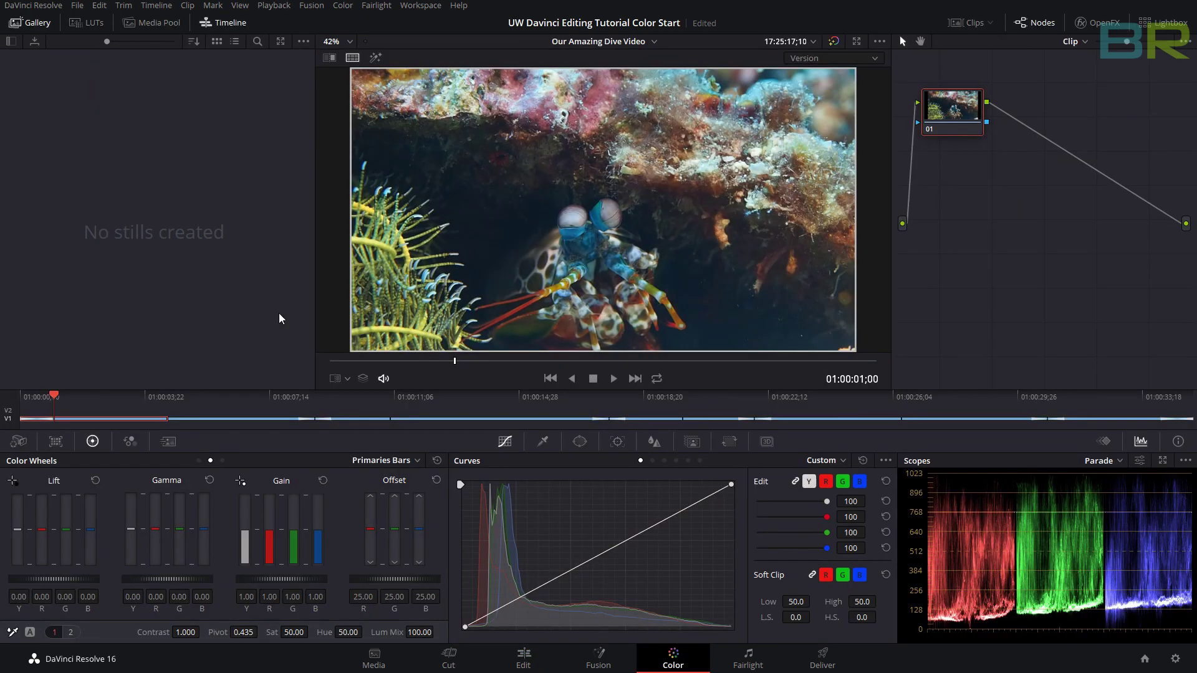
- Show the RGB parade scope, hide the stills gallery, and display the Primaries Wheels
left_click(1105, 445)
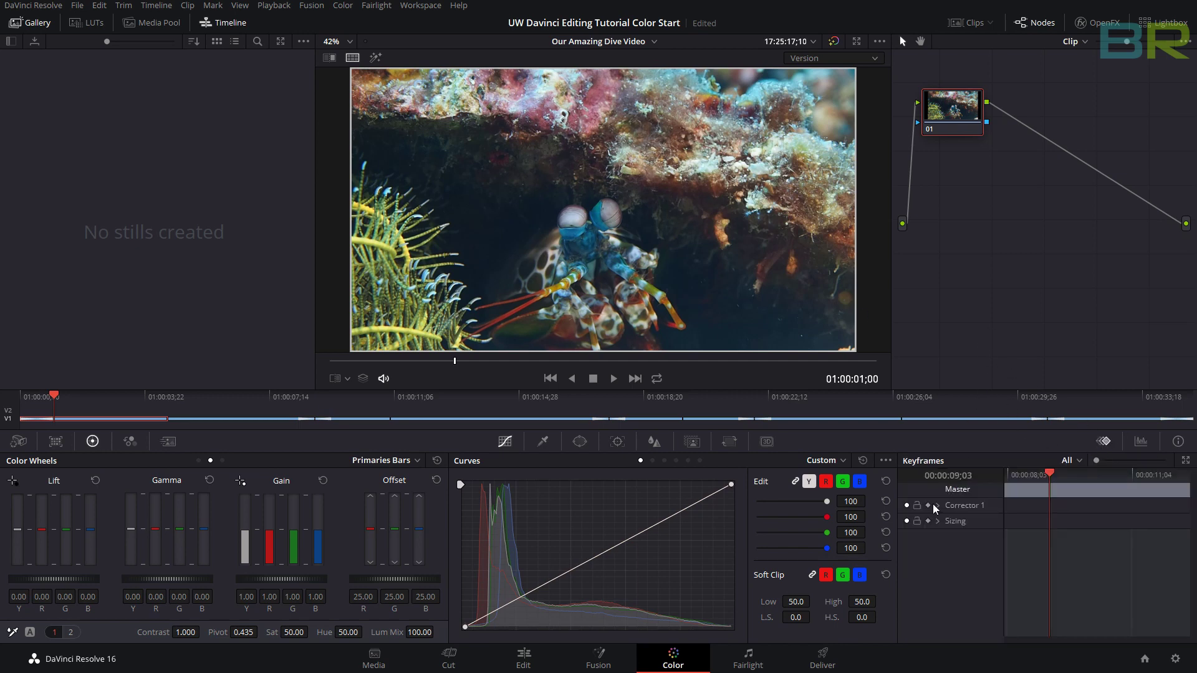
left_click(1142, 443)
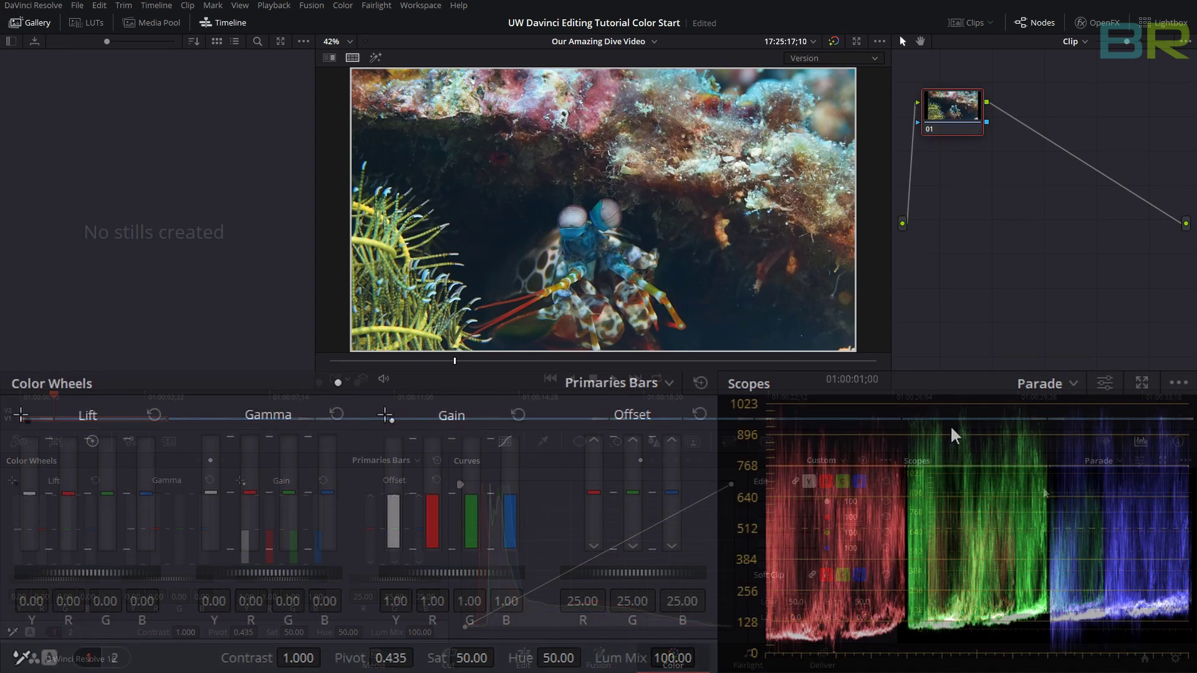
left_click(1045, 387)
left_click(1057, 407)
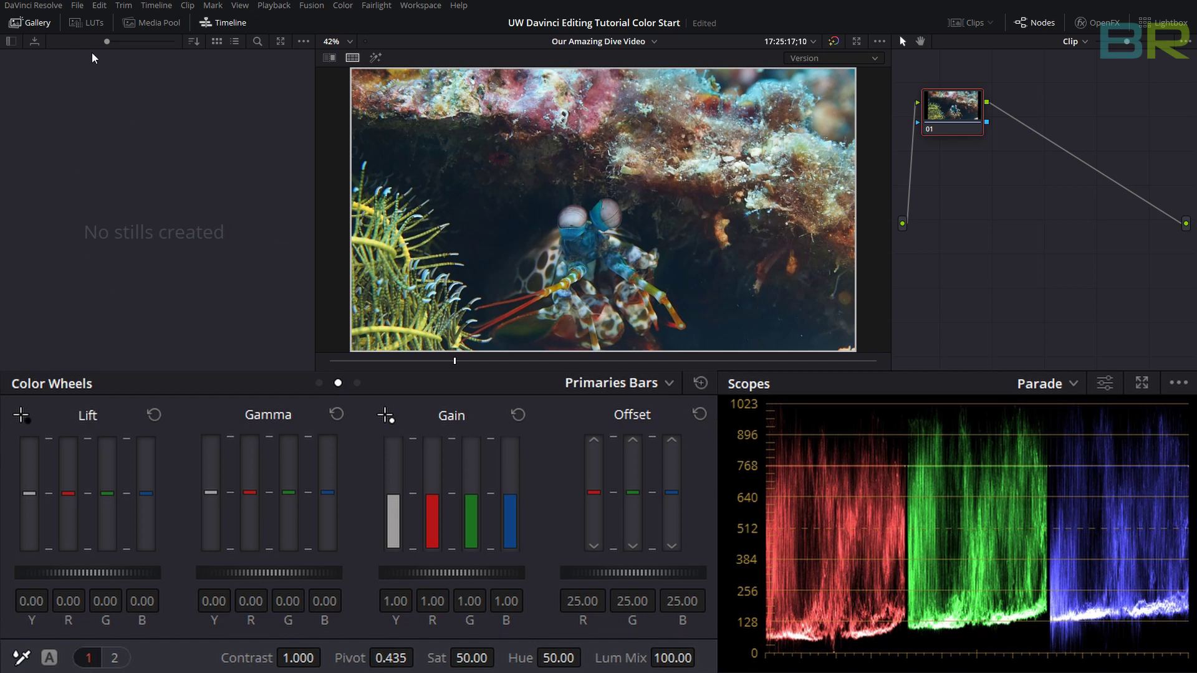
left_click(38, 25)
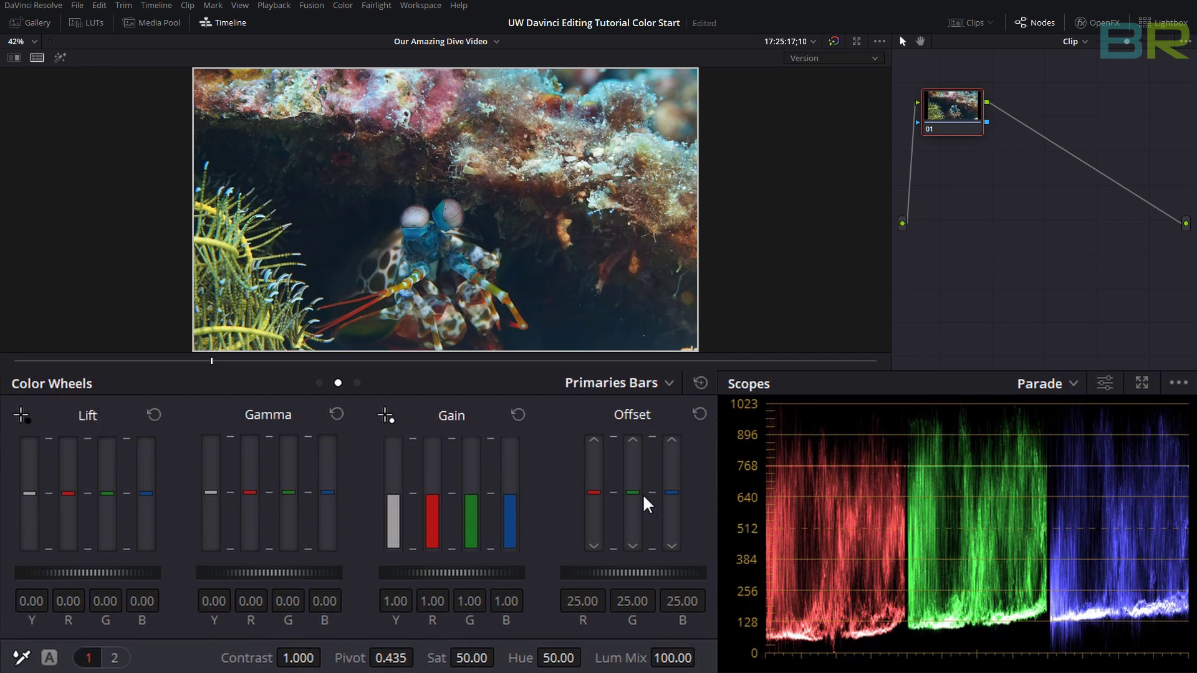
left_click(319, 382)
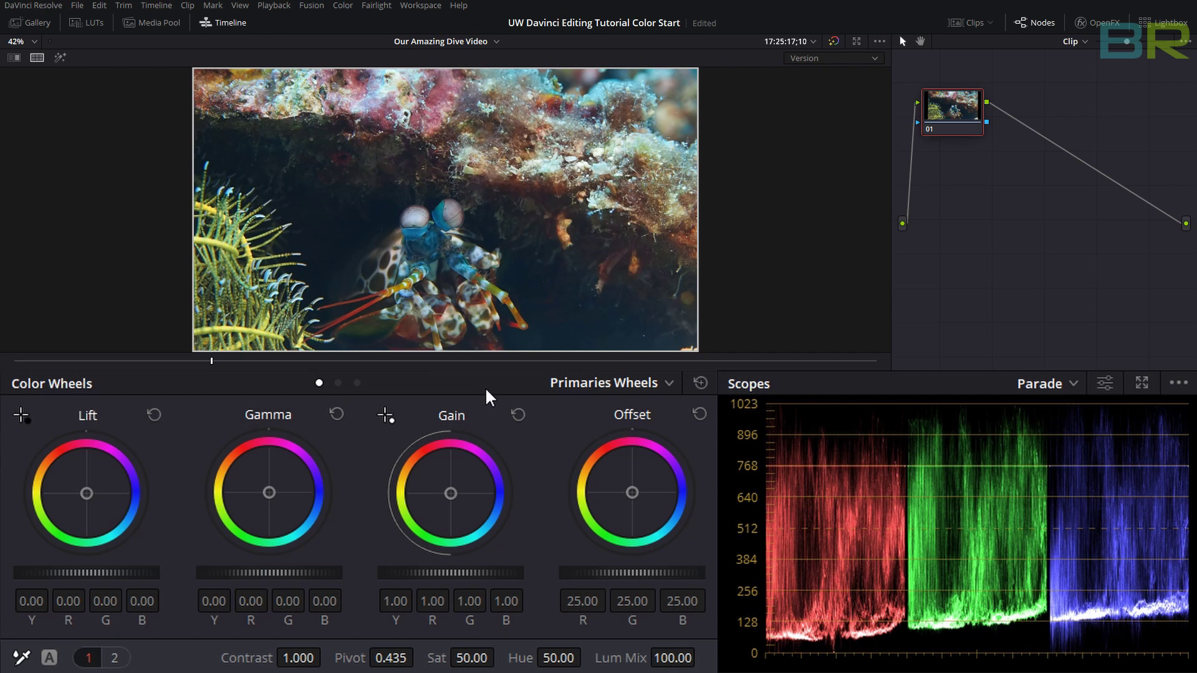
- In Primaries Bars, lower the shrimp clip's Offset G to 19.00 and Offset B to 17.00
left_click(338, 383)
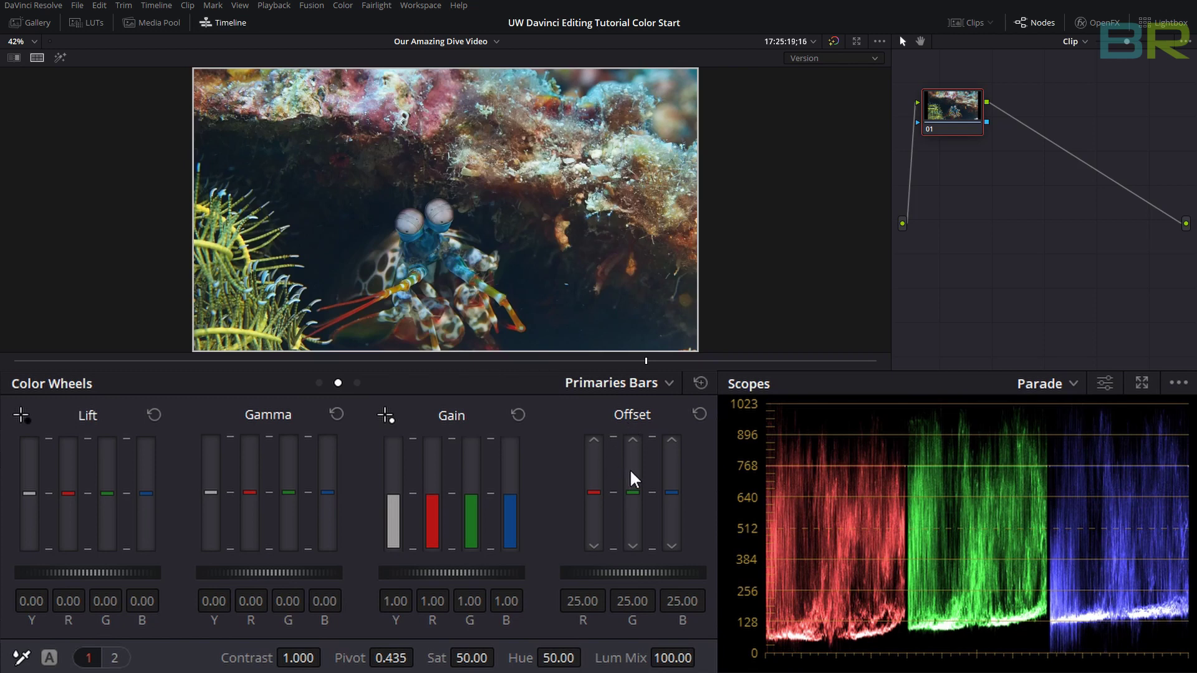
left_click_drag(632, 601, 608, 601)
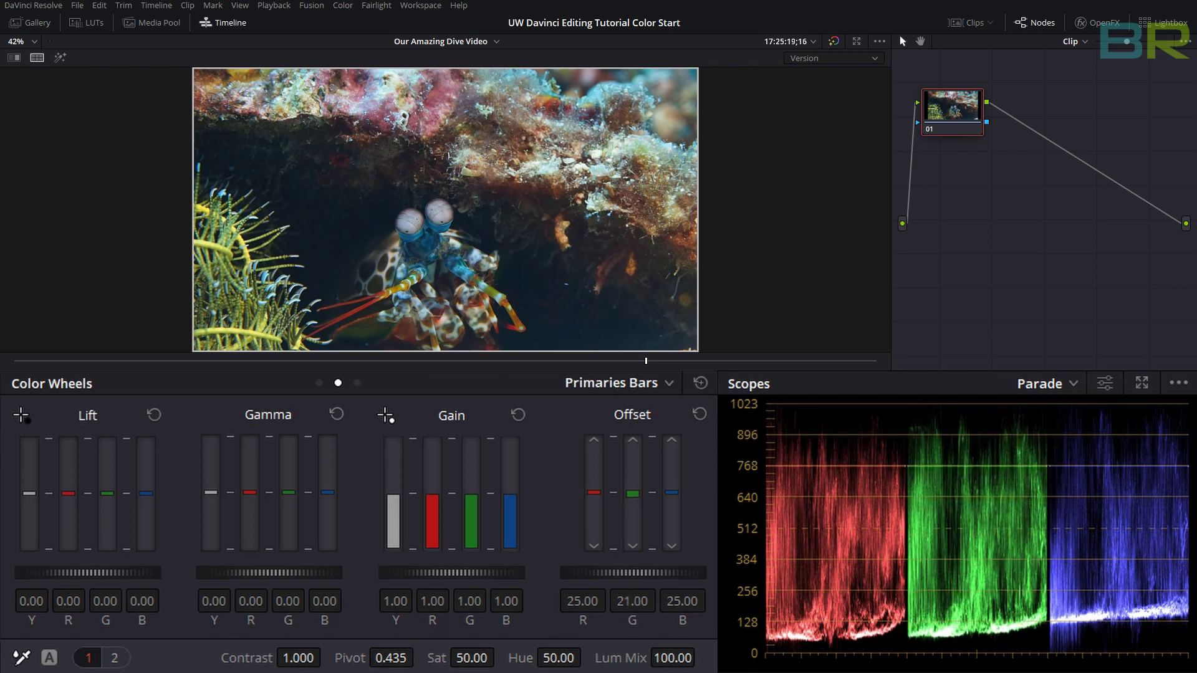
left_click_drag(632, 493, 628, 500)
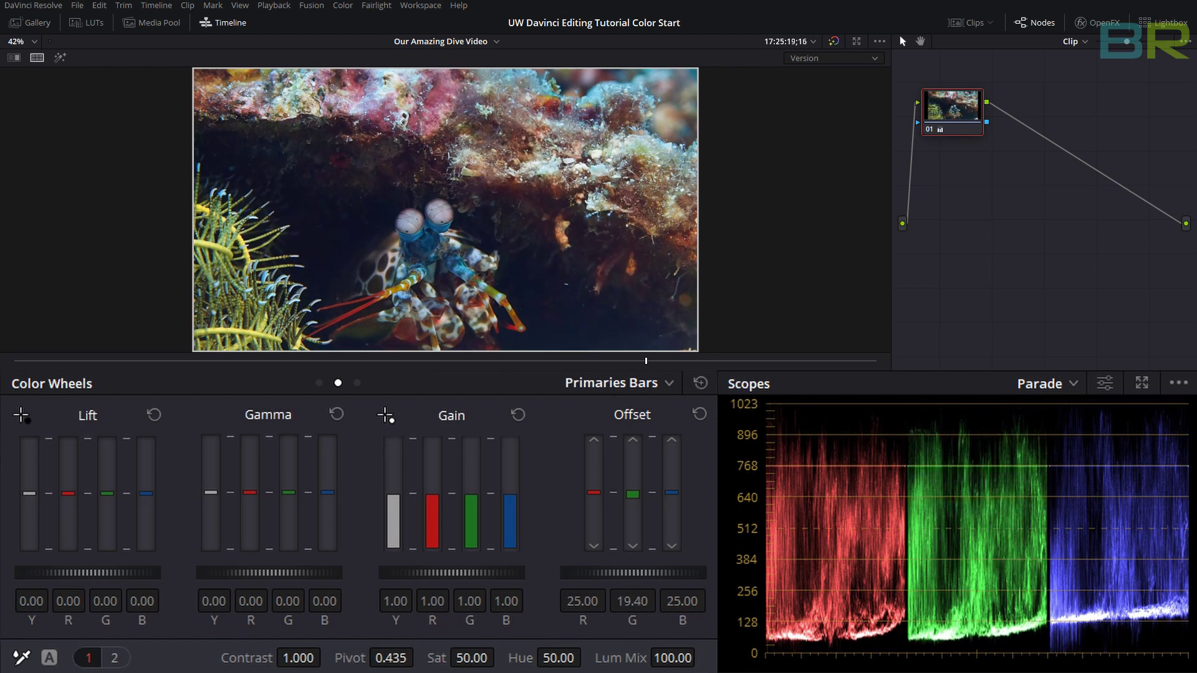
left_click_drag(670, 465, 671, 497)
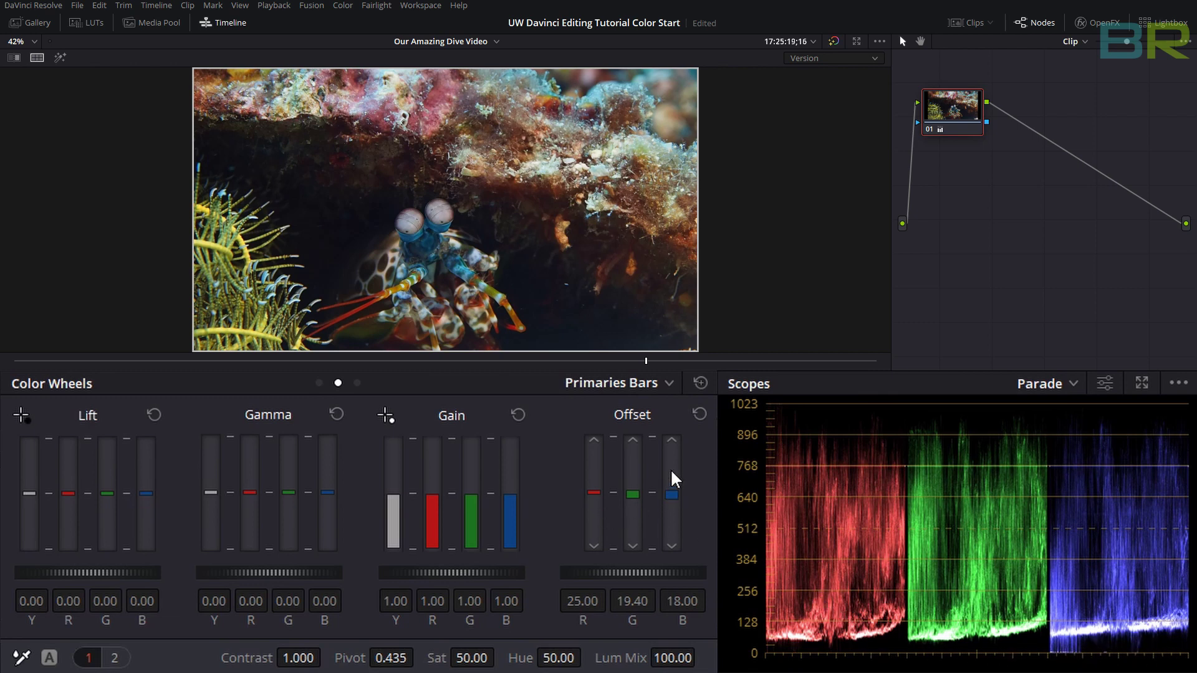
left_click_drag(671, 471, 628, 491)
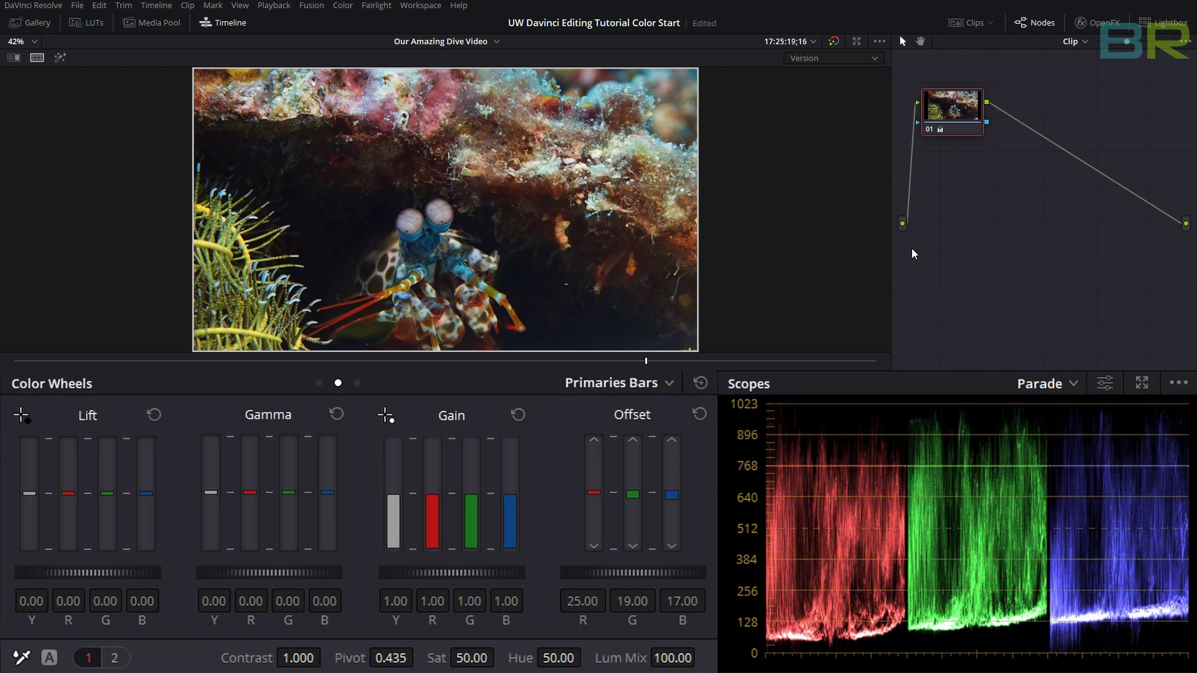
- Set Lift master to -0.03 and Offset B to 15.20, toggling the grade to compare
key("ctrl+d")
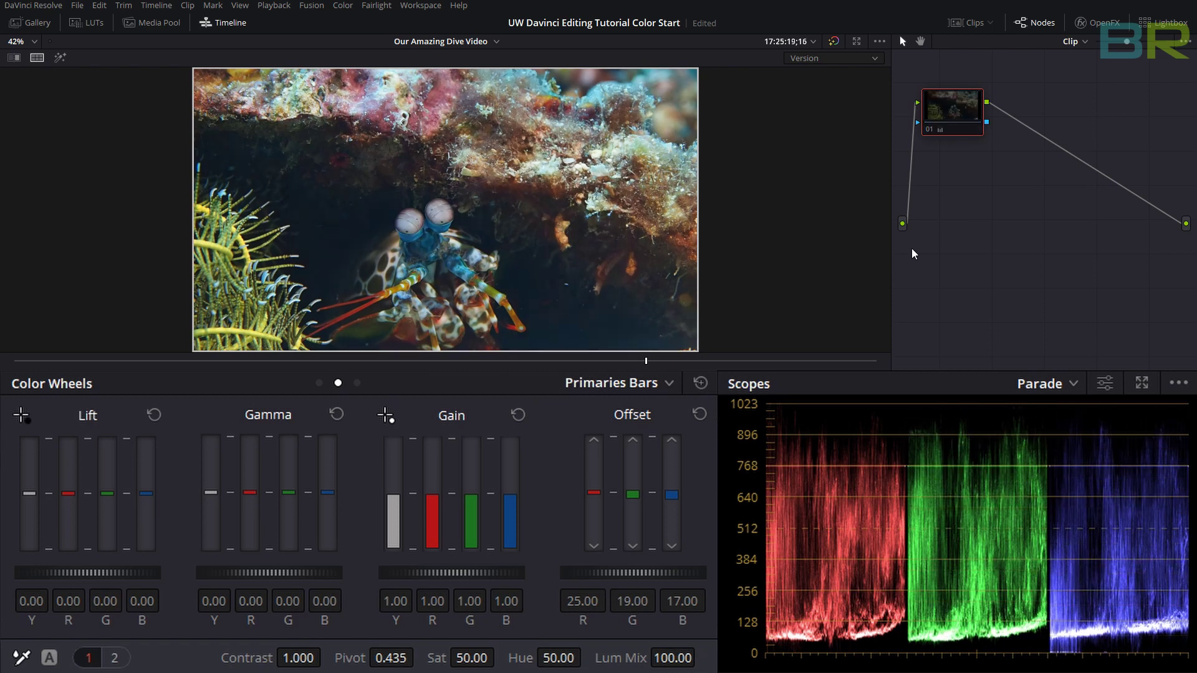
key("ctrl+d")
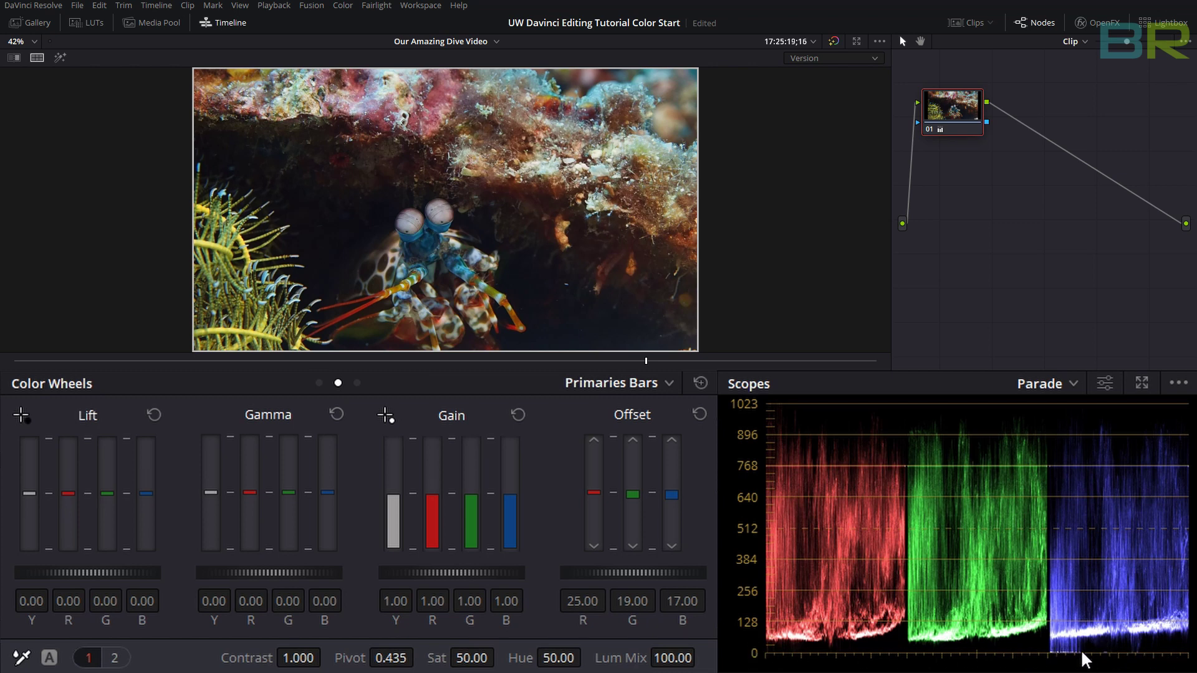
left_click_drag(121, 572, 103, 573)
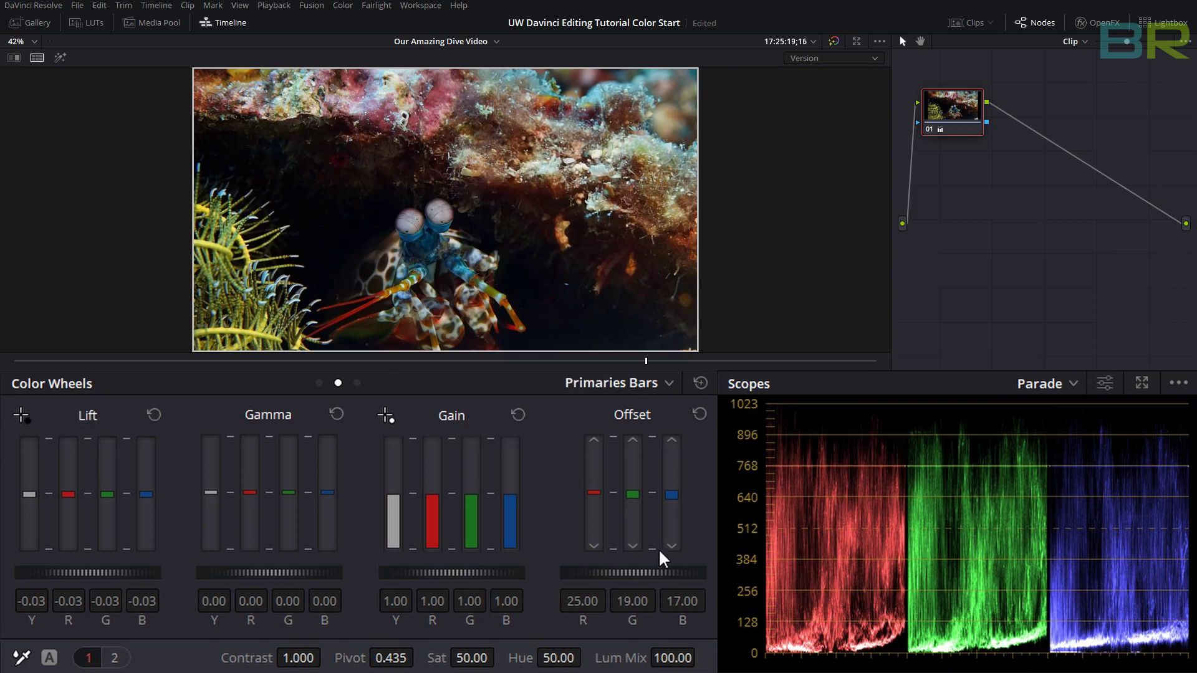
left_click_drag(674, 509, 671, 525)
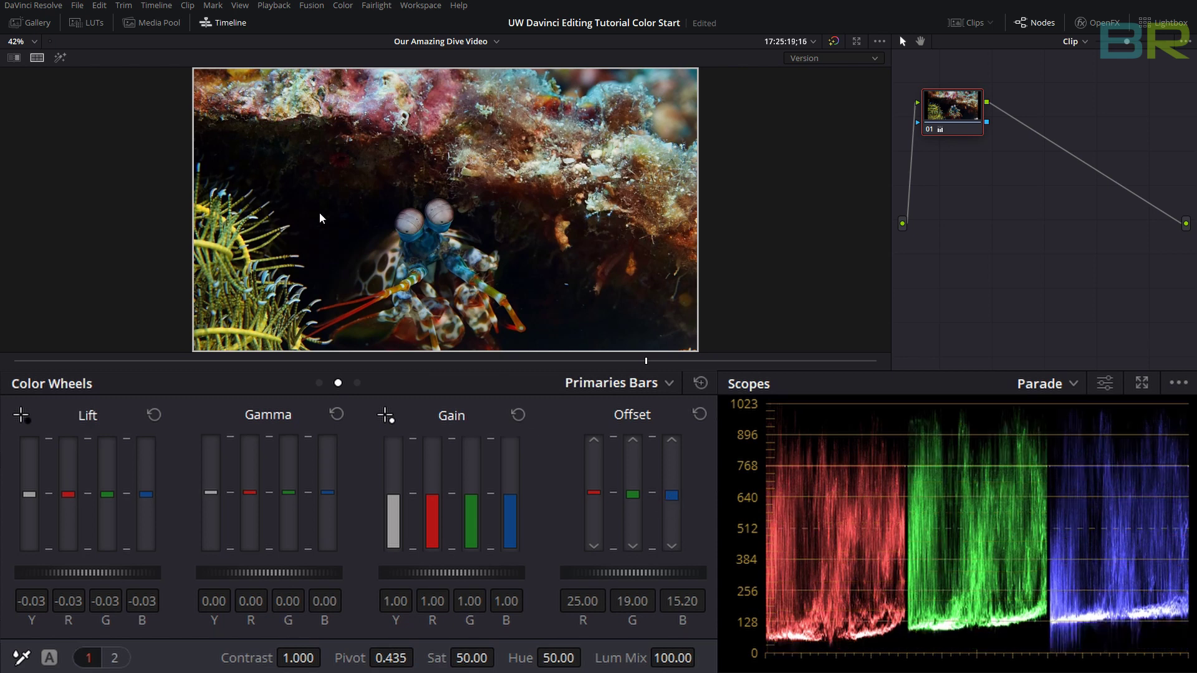
key("ctrl+d")
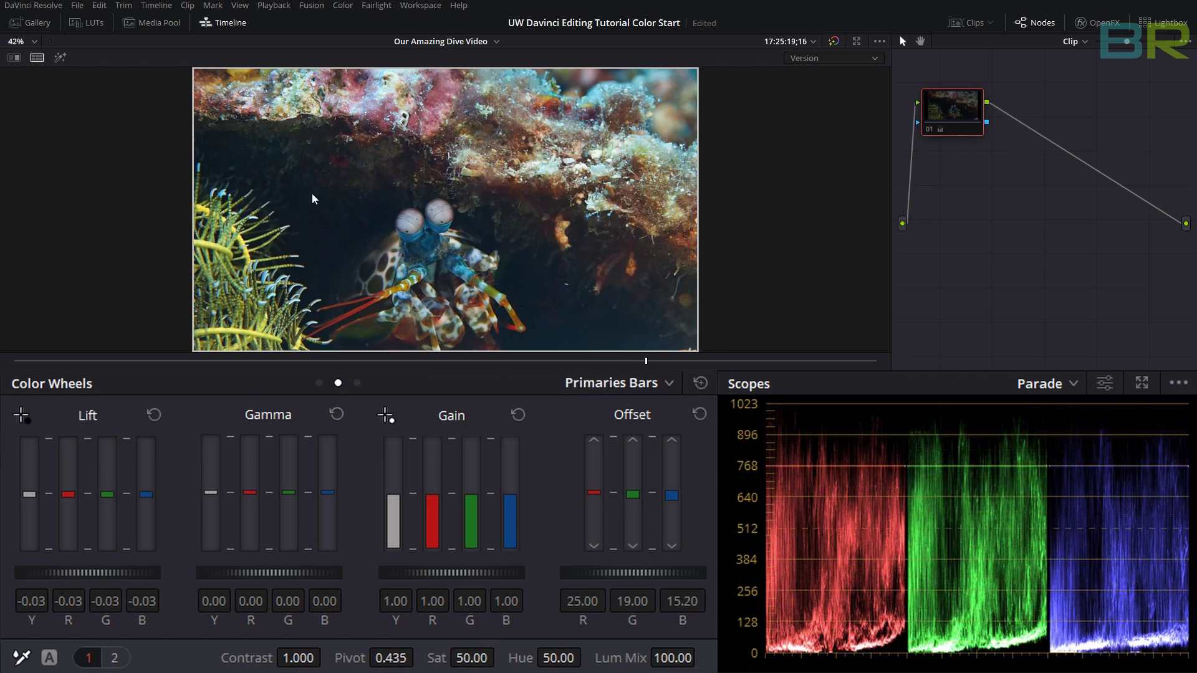
key("ctrl+d")
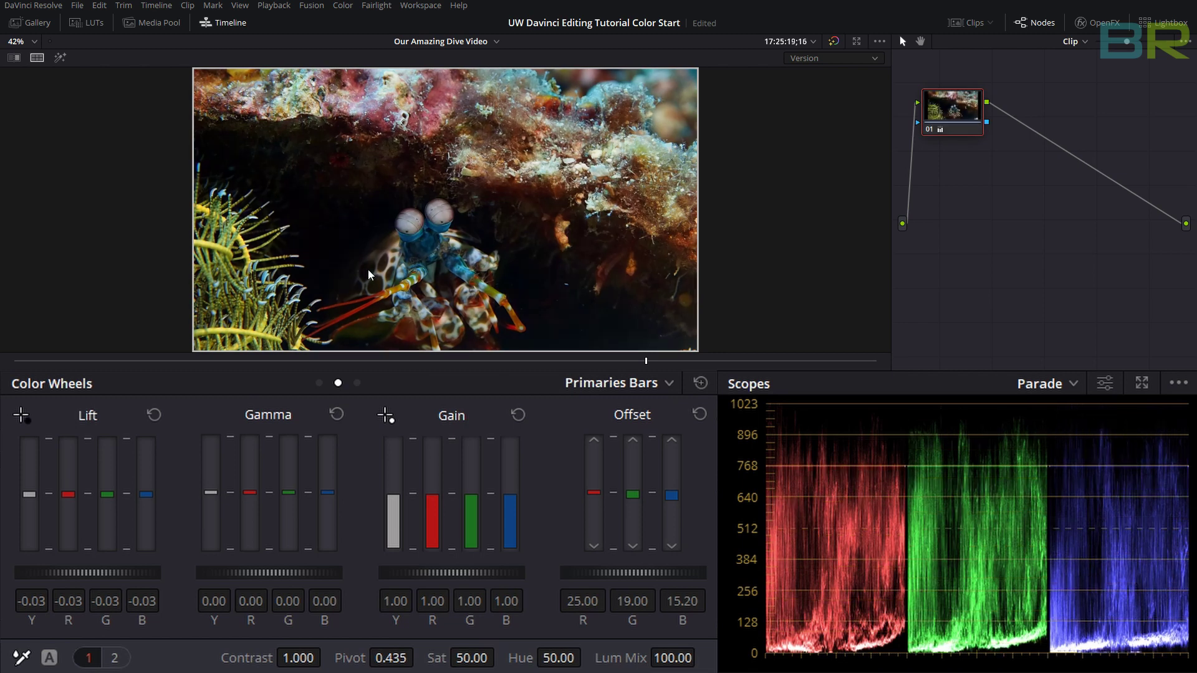
key("ctrl+d")
- Lower the shrimp clip's Gain R to 0.95 and Gain G to 0.97
left_click_drag(432, 494, 431, 499)
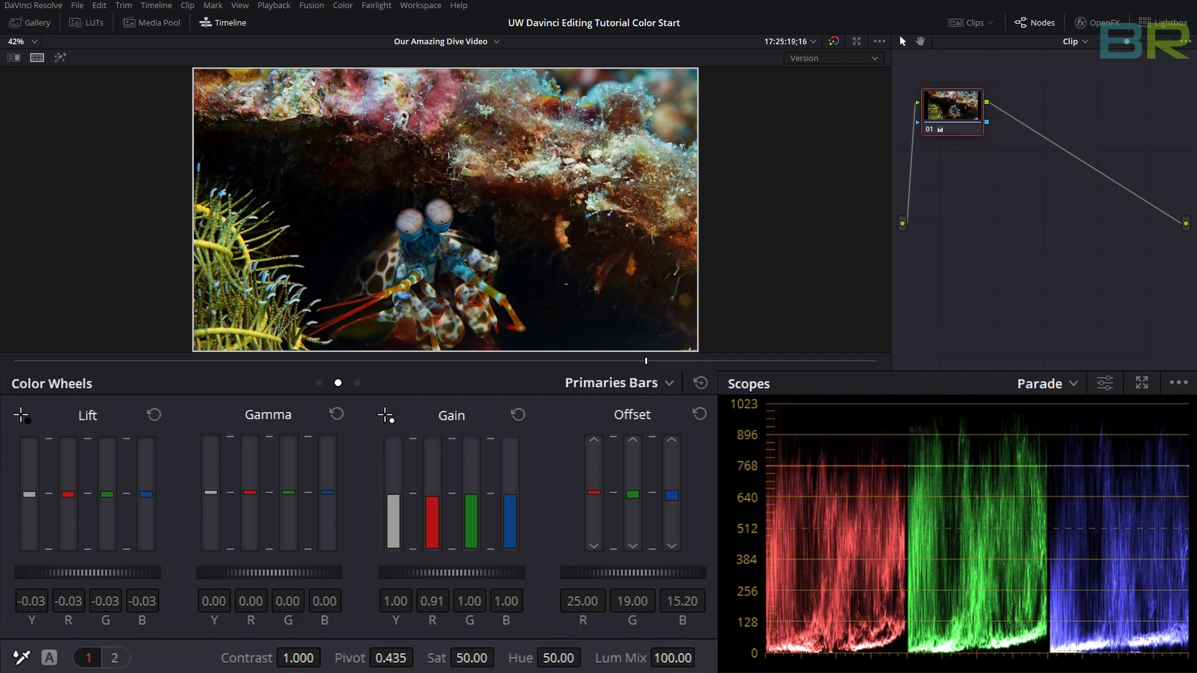
left_click_drag(432, 601, 436, 600)
left_click_drag(469, 601, 466, 602)
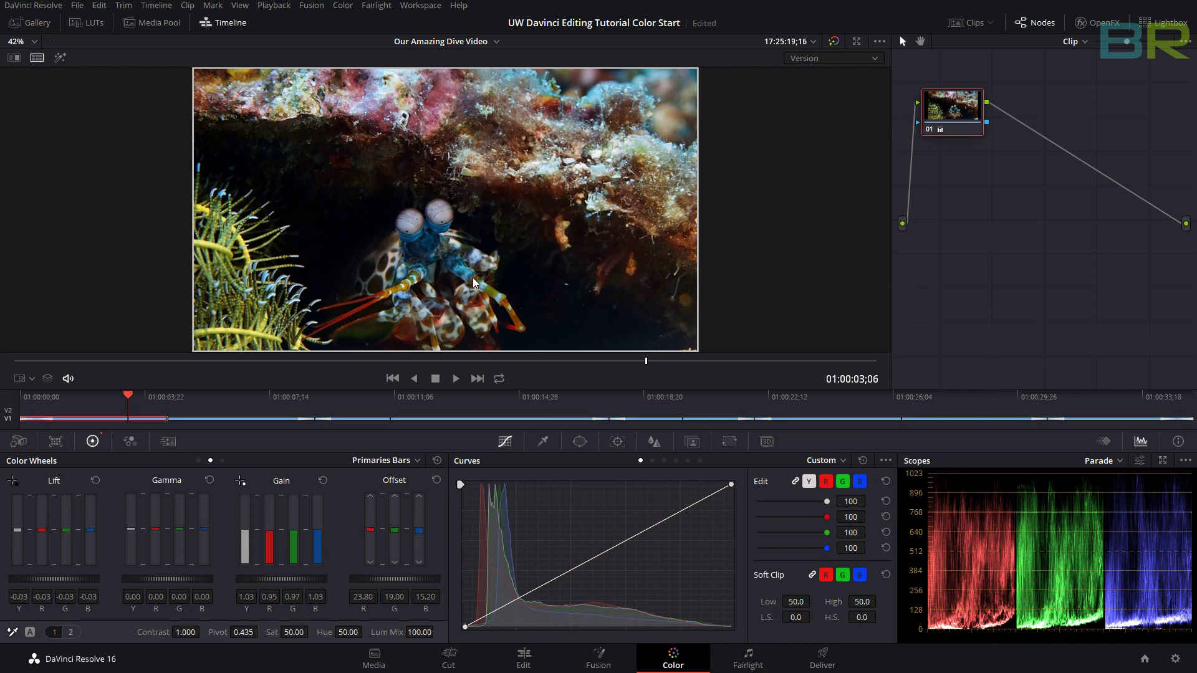
- Grab the shrimp grade as a still and apply it to the next close-up clip
right_click(416, 161)
left_click(457, 168)
left_click(46, 24)
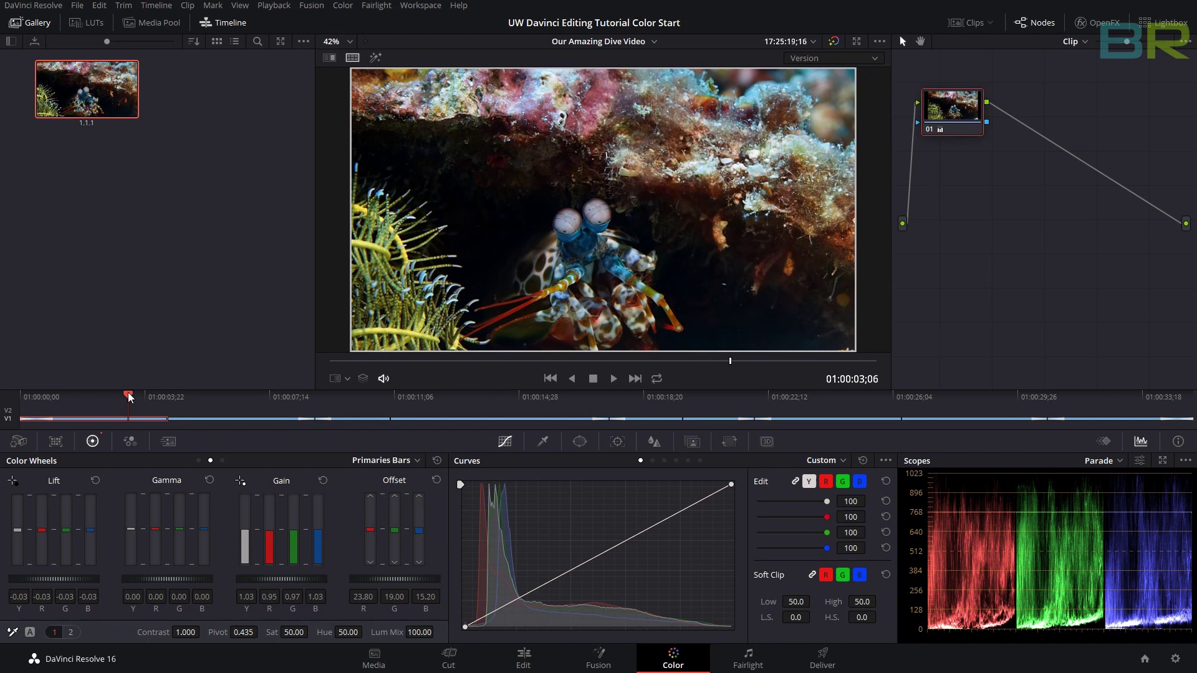
left_click_drag(133, 397, 209, 400)
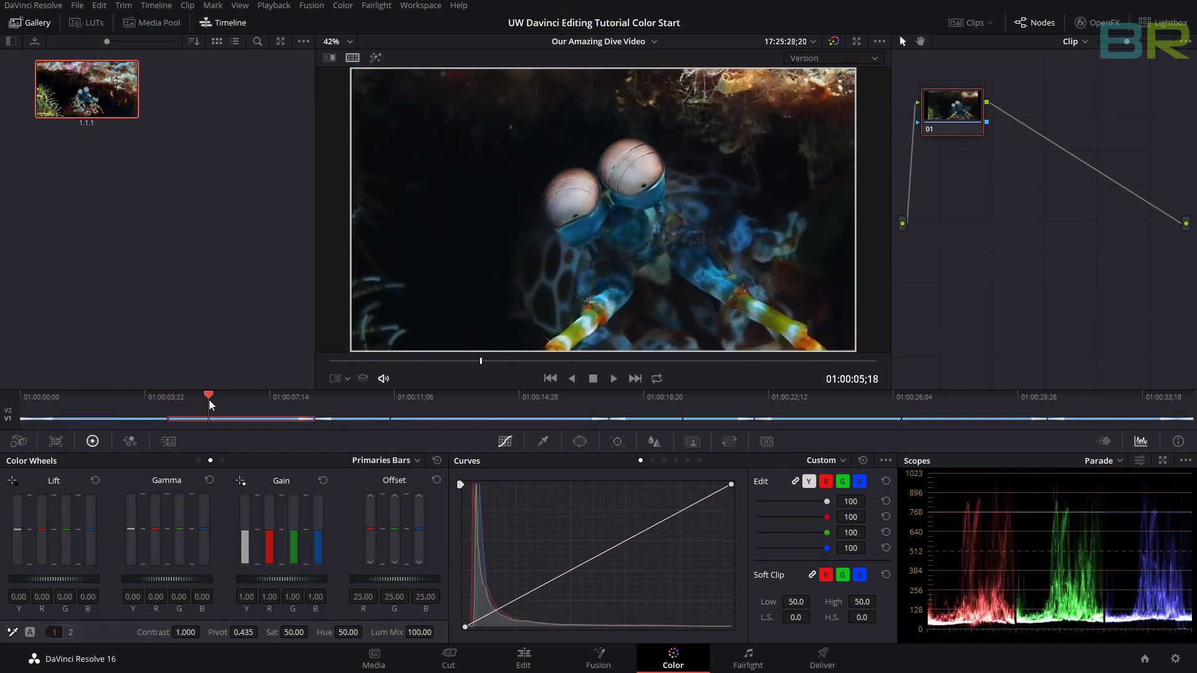
right_click(92, 86)
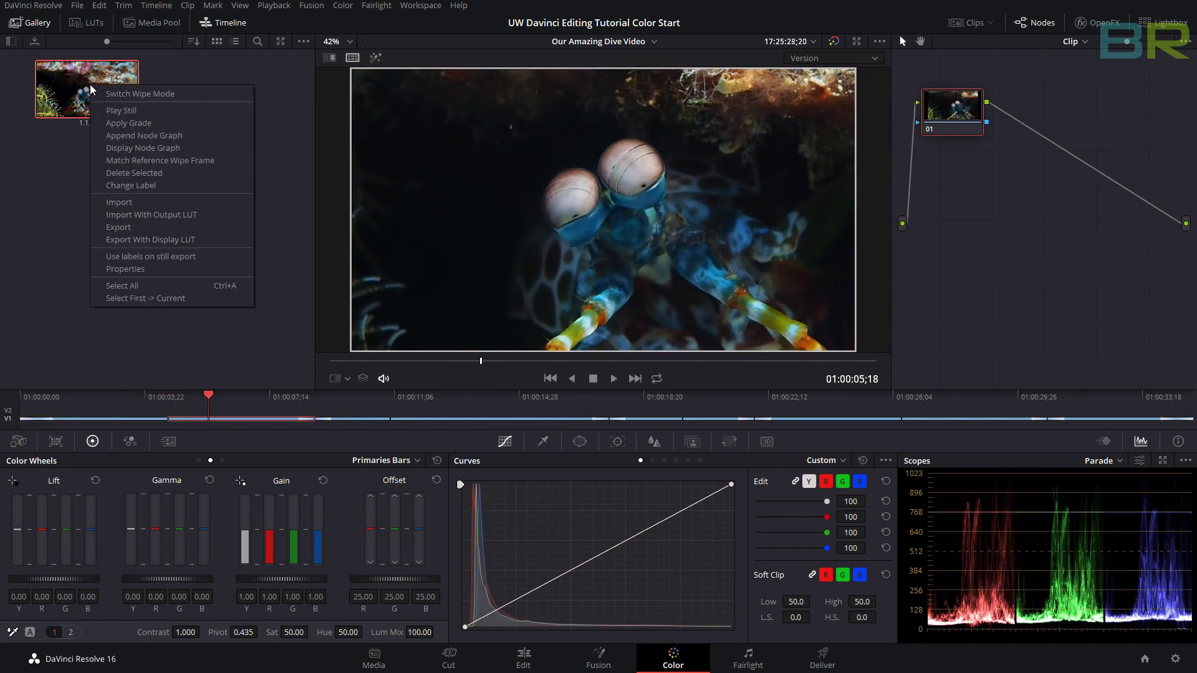
left_click(154, 125)
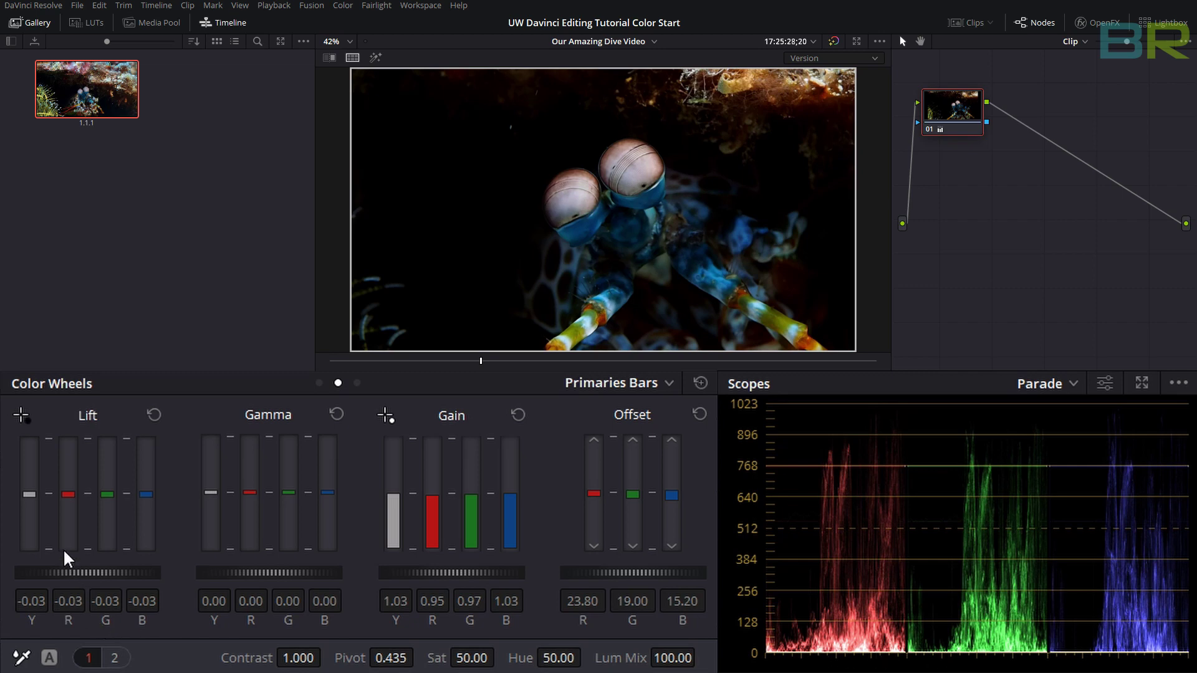
- Raise the close-up's lift, Offset G to 19.00, Offset B to 15.20; lower Gain B
left_click_drag(89, 572, 79, 572)
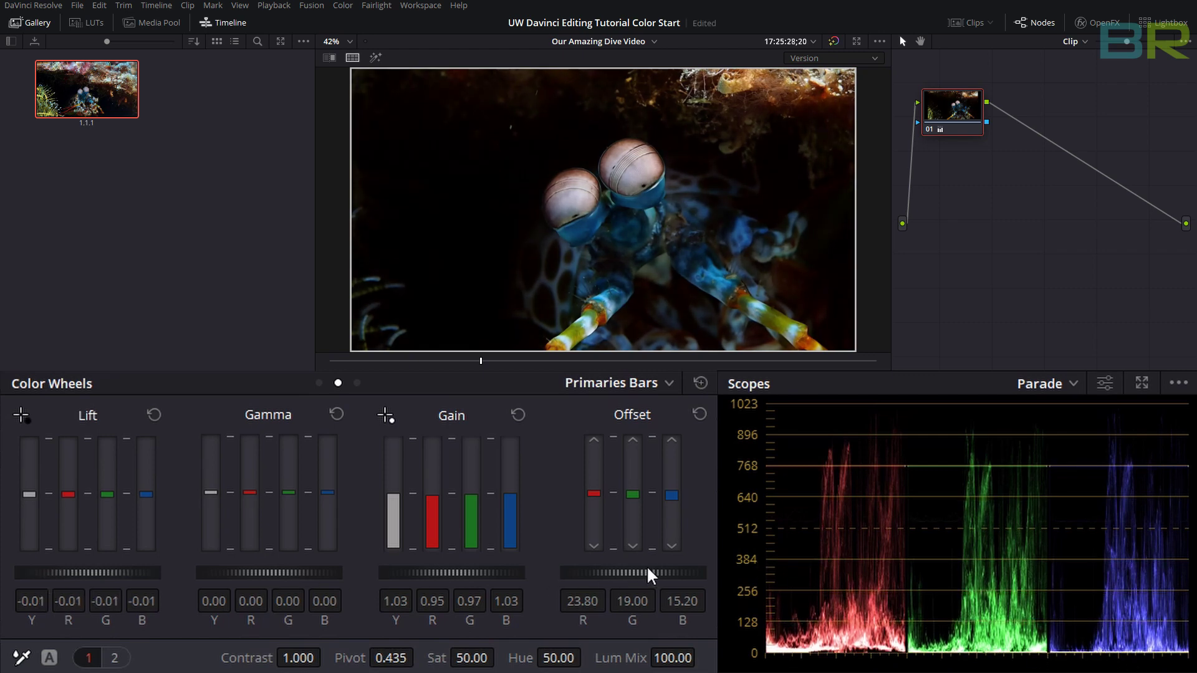
left_click_drag(632, 520, 633, 483)
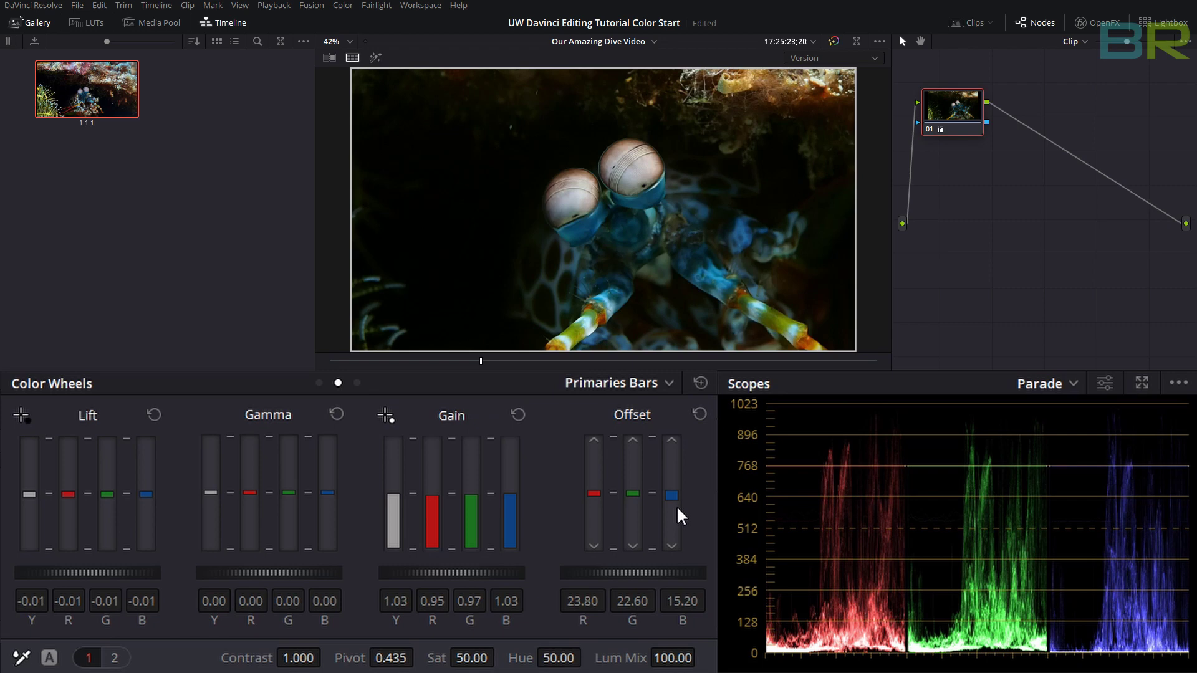
left_click_drag(676, 518, 671, 450)
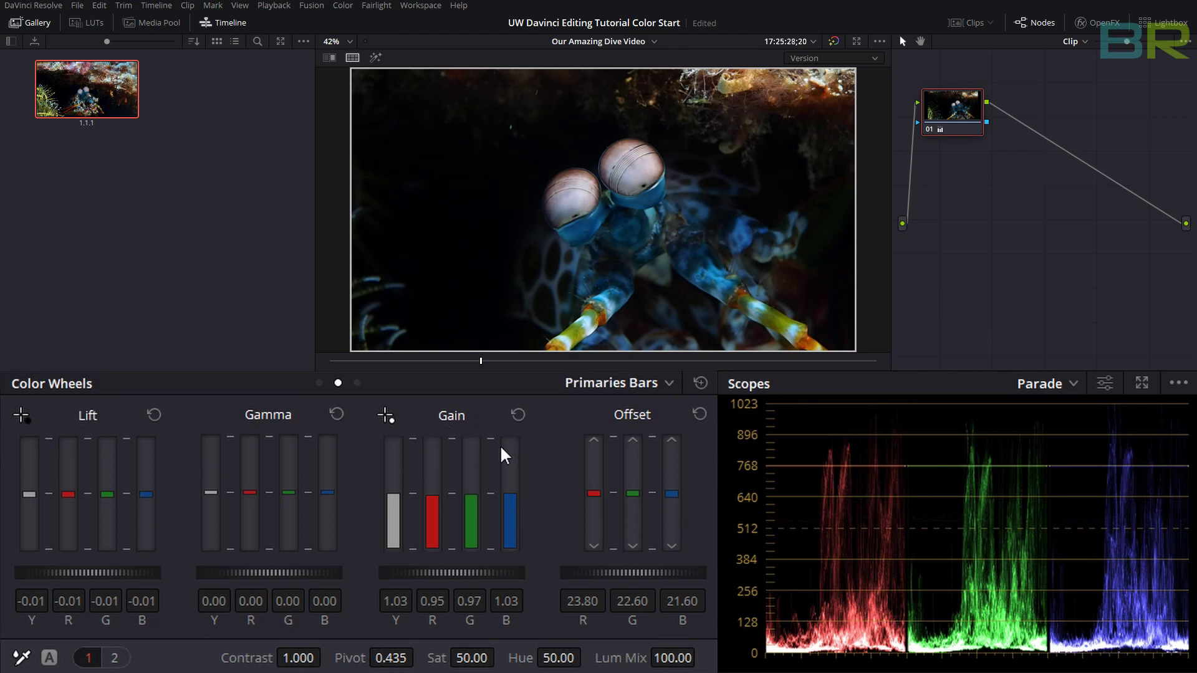
left_click_drag(509, 494, 508, 495)
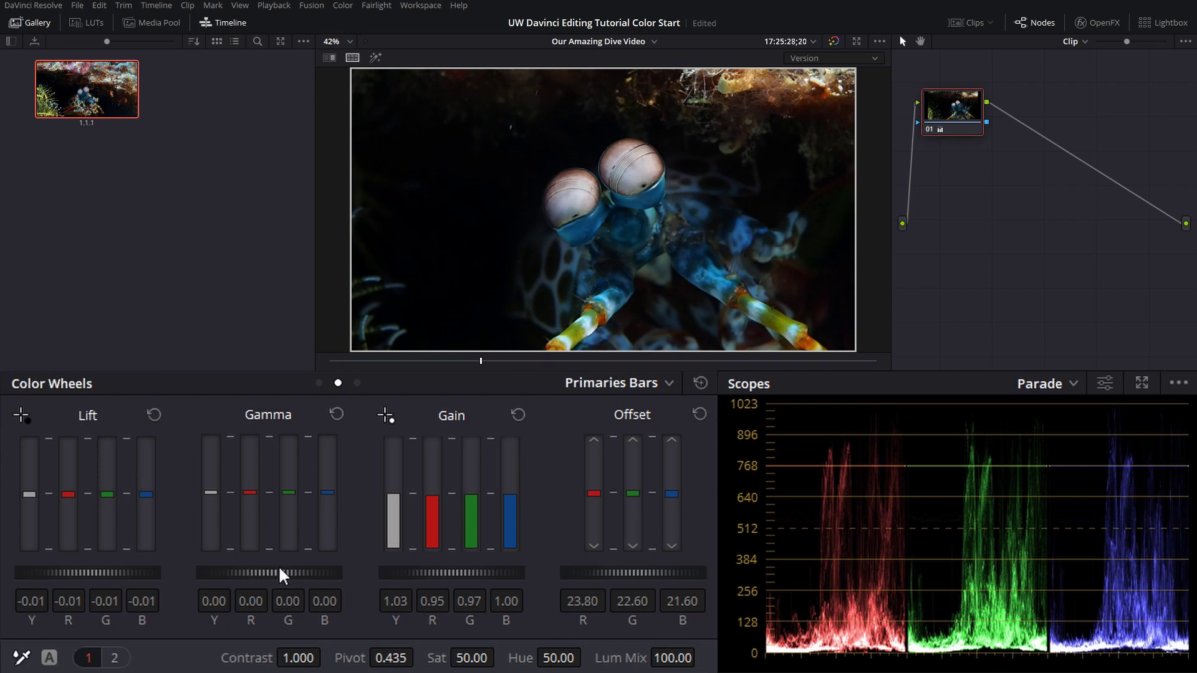
- Brighten gamma to 0.03 and set saturation to 64.60, then scrub to the fish clip
mouse_move(270, 572)
left_mouse_down()
mouse_move(245, 572)
mouse_move(278, 572)
left_mouse_up()
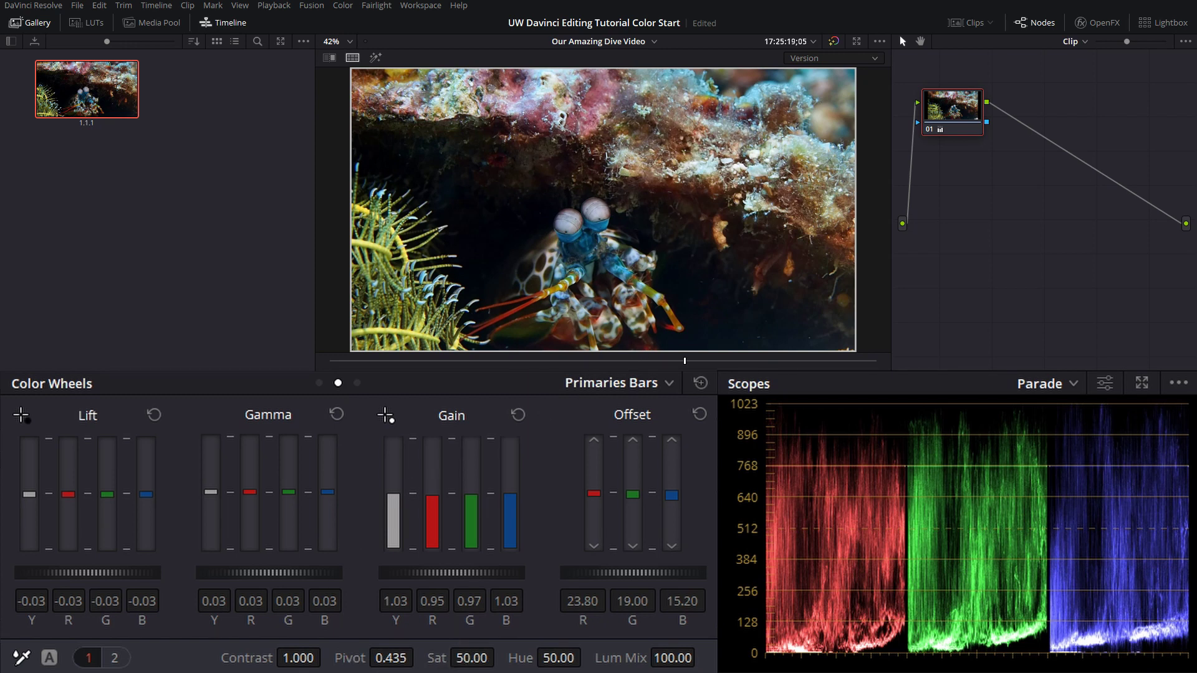
left_click_drag(473, 657, 500, 657)
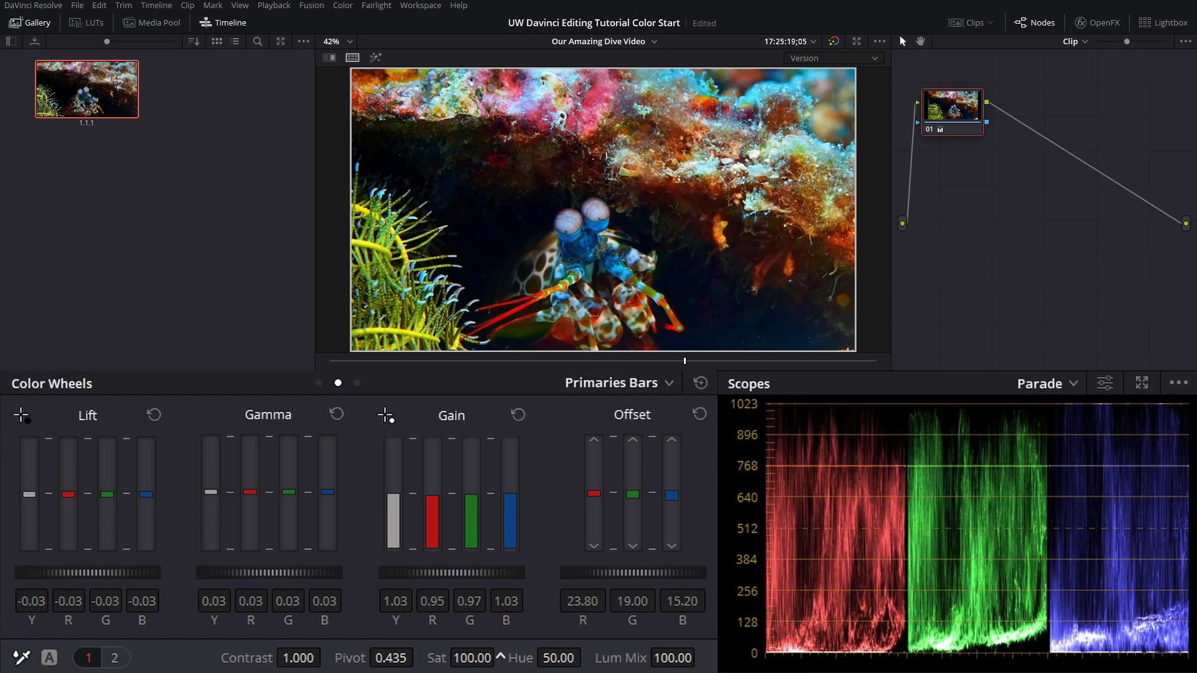
left_click_drag(500, 657, 501, 657)
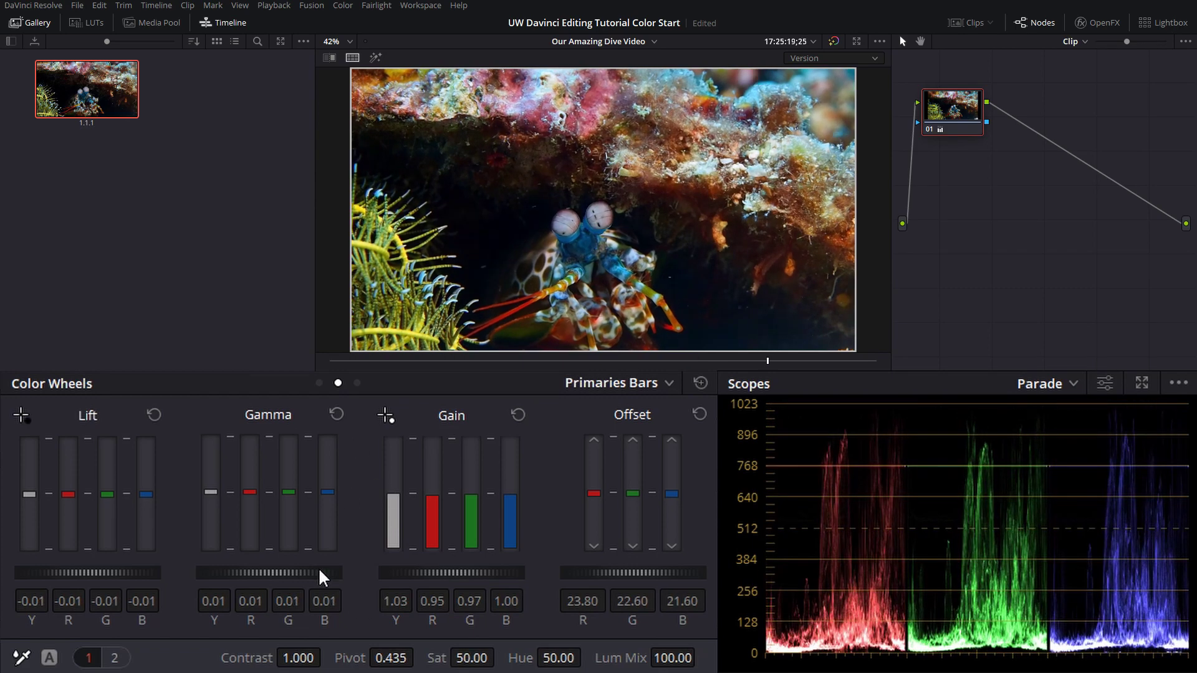
mouse_move(473, 654)
left_mouse_down()
mouse_move(501, 657)
mouse_move(474, 657)
left_mouse_up()
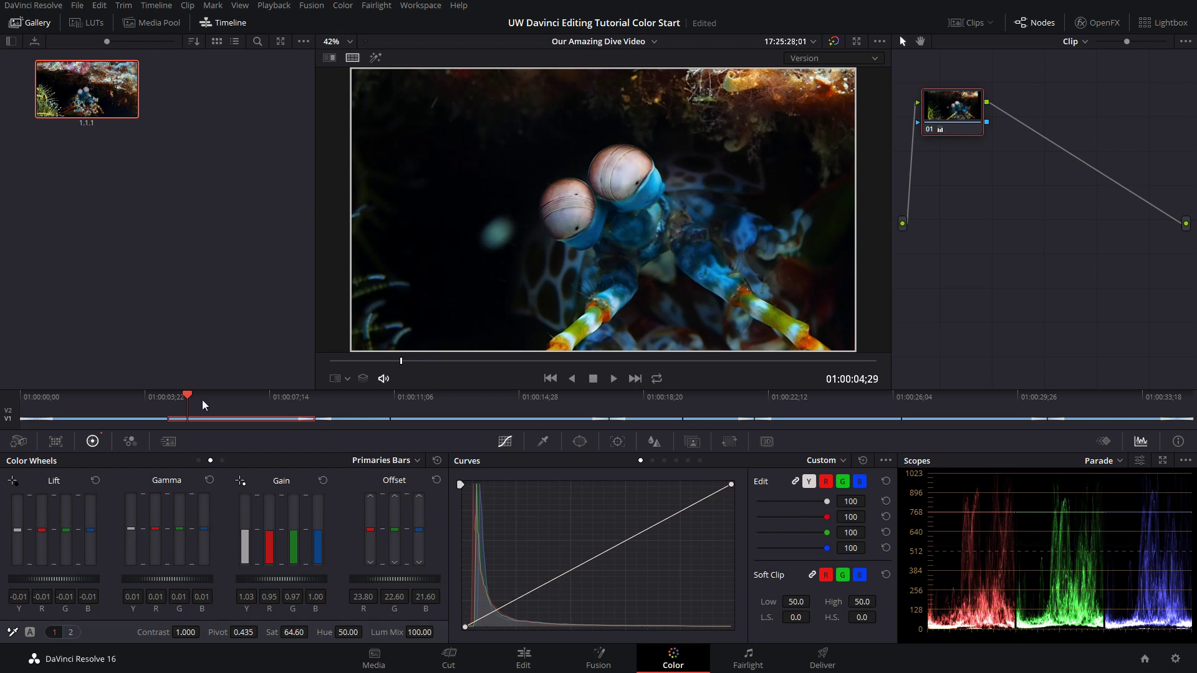
mouse_move(202, 404)
left_mouse_down()
mouse_move(673, 418)
mouse_move(653, 414)
left_mouse_up()
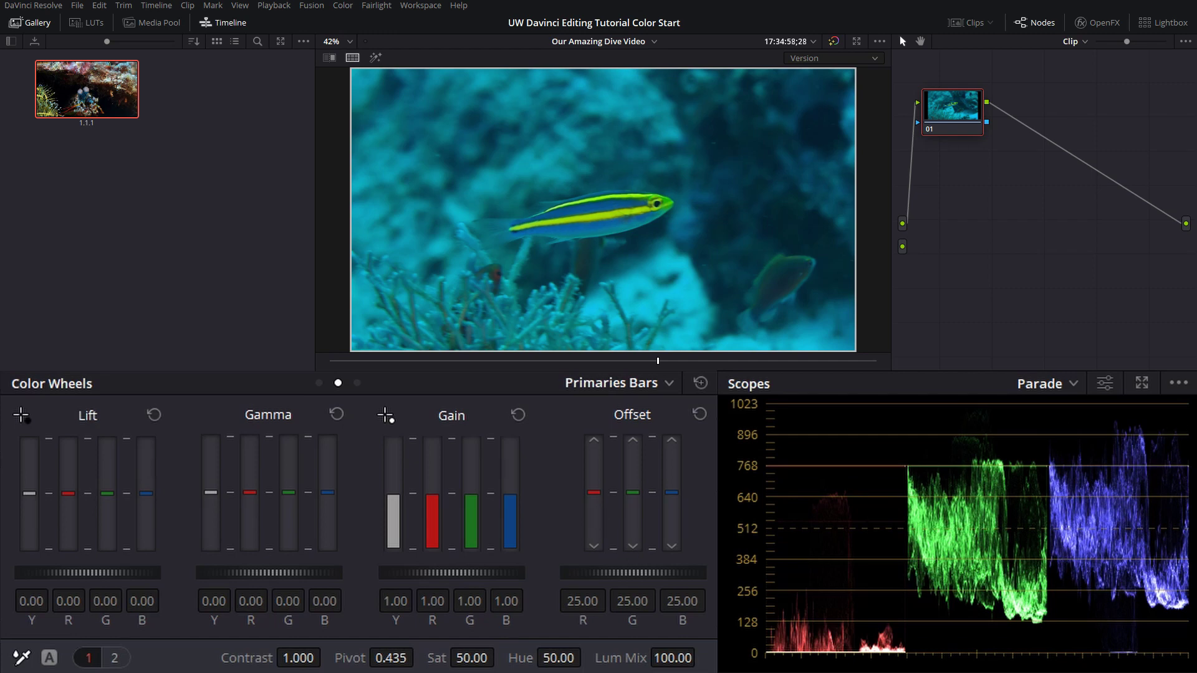
- Set the fish clip's RGB offsets to 50.00, 8.80 and 2.00, and gain to 1.19
left_click_drag(583, 601, 630, 600)
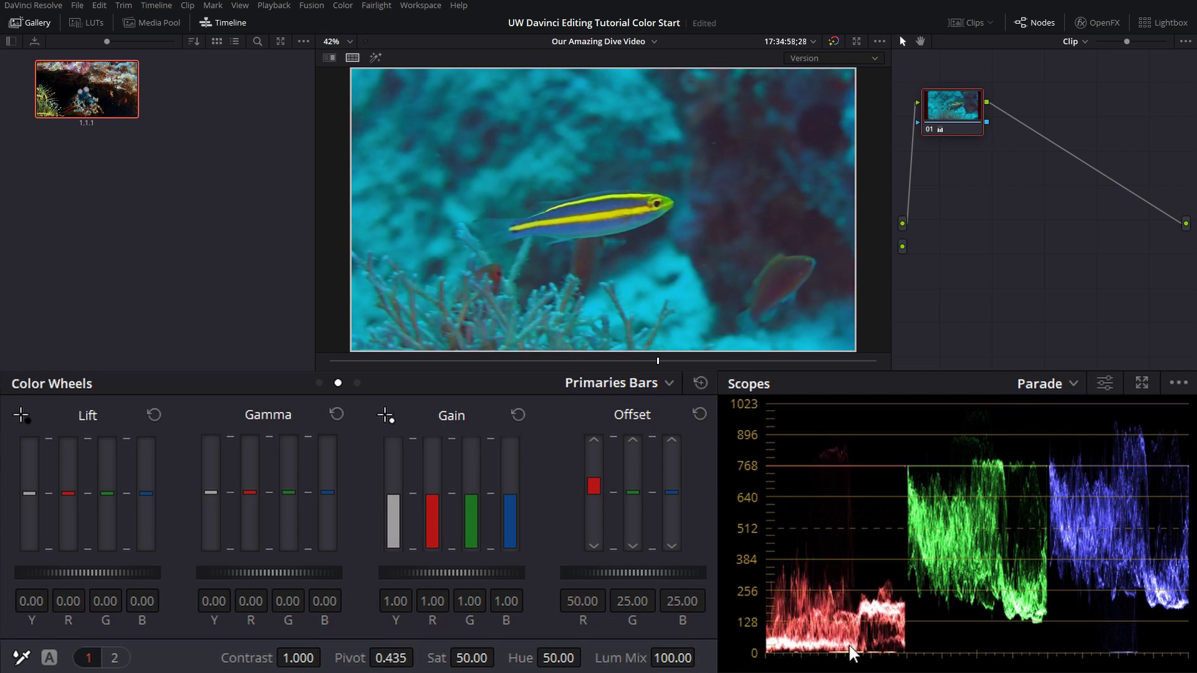
left_click_drag(632, 601, 590, 601)
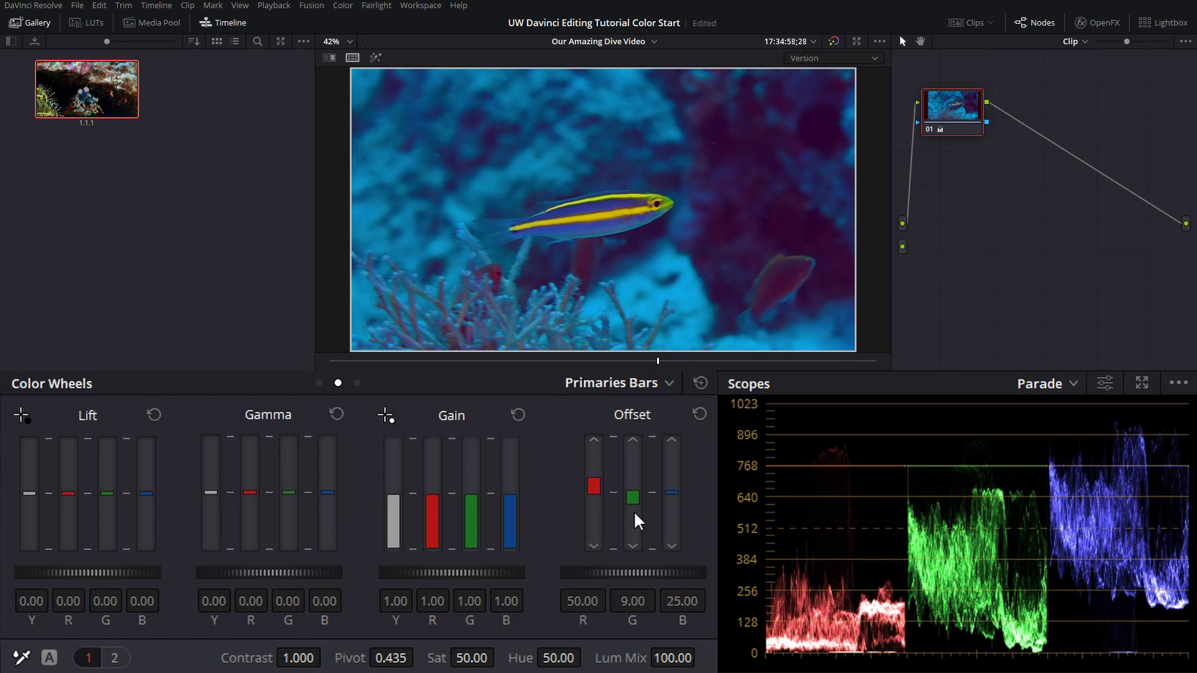
left_click_drag(632, 601, 628, 601)
left_click_drag(669, 511, 669, 570)
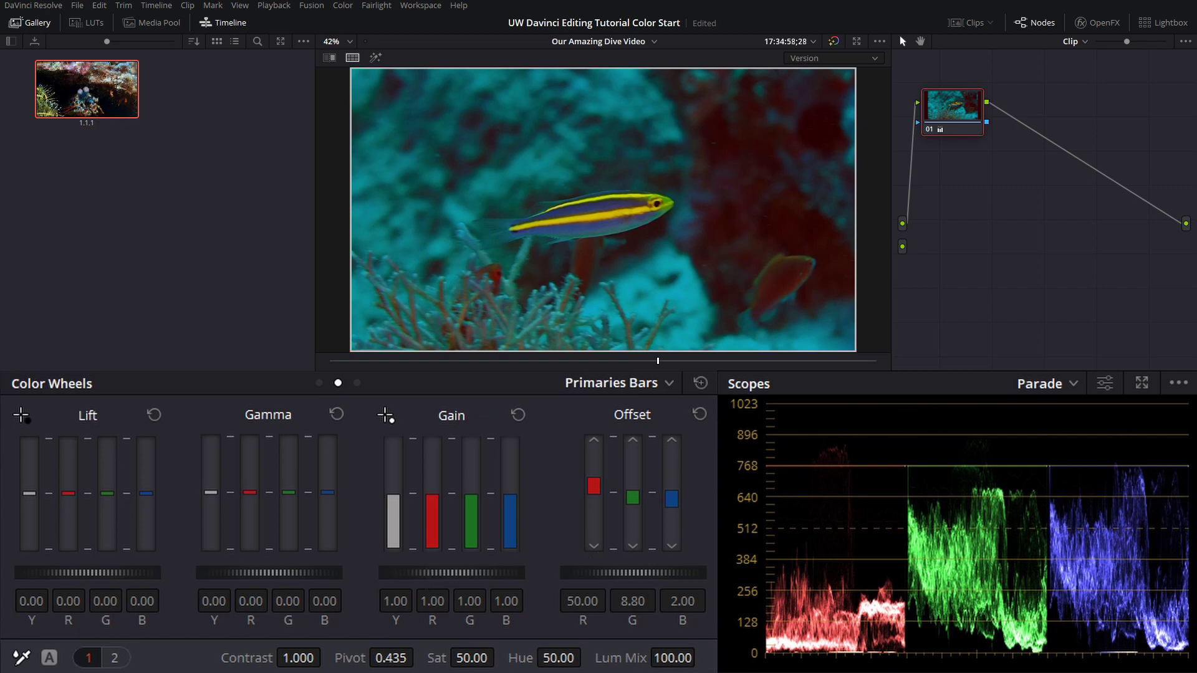
left_click_drag(452, 573, 716, 554)
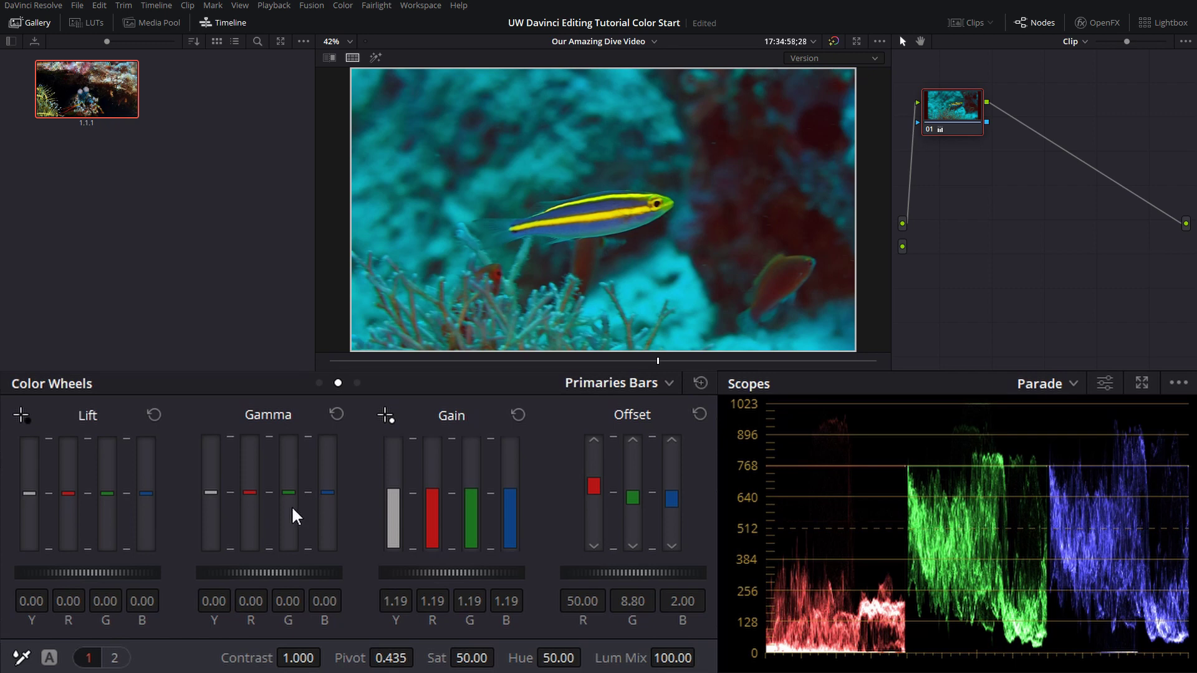
- Drop the fish clip's gamma to -0.23 green and -0.12 blue, with lift at -0.01
mouse_move(293, 509)
left_mouse_down()
mouse_move(288, 500)
mouse_move(339, 505)
mouse_move(327, 498)
left_mouse_up()
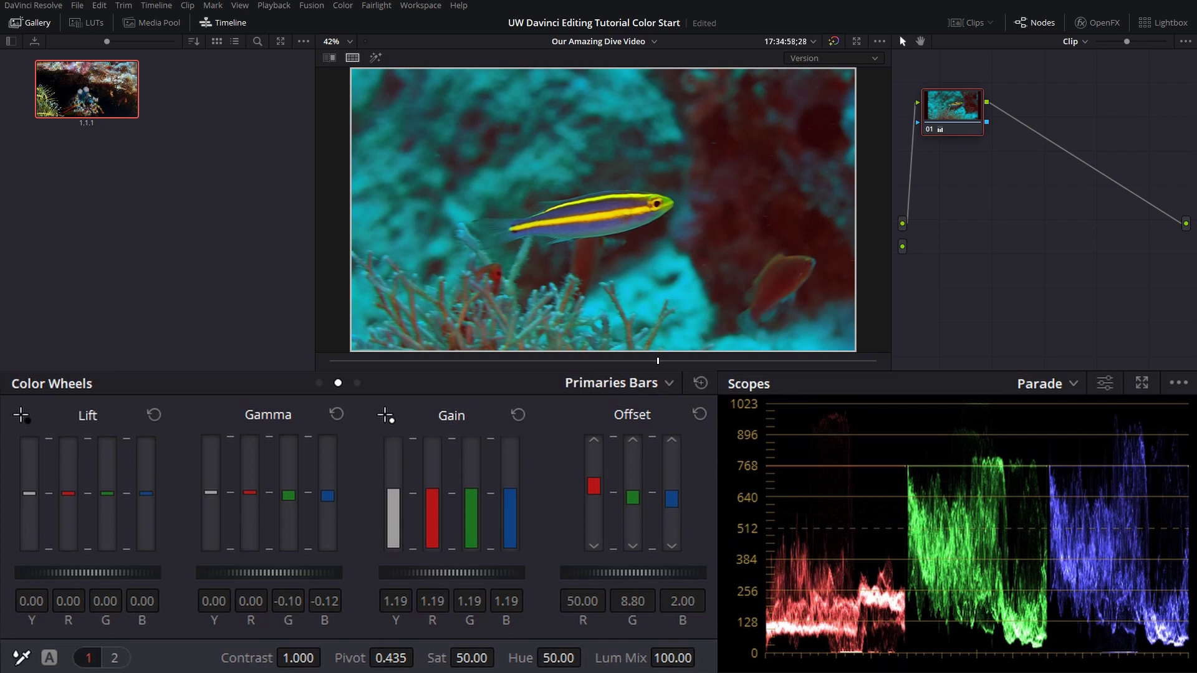
left_click_drag(87, 572, 79, 573)
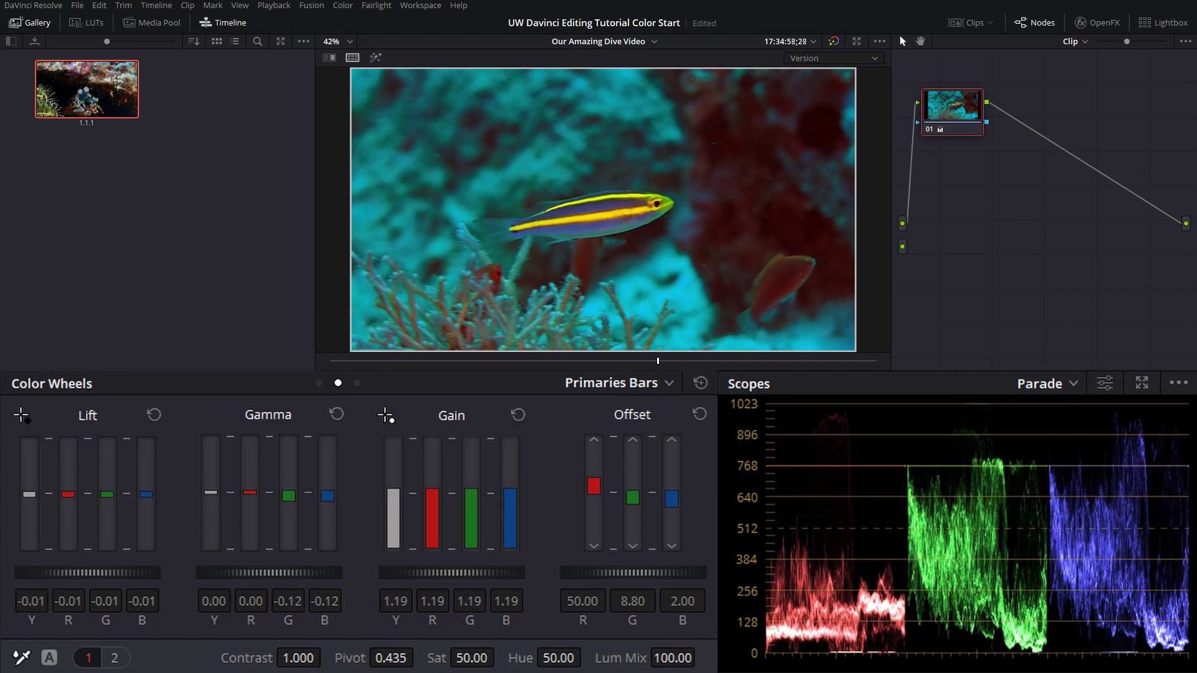
left_click_drag(288, 495, 289, 500)
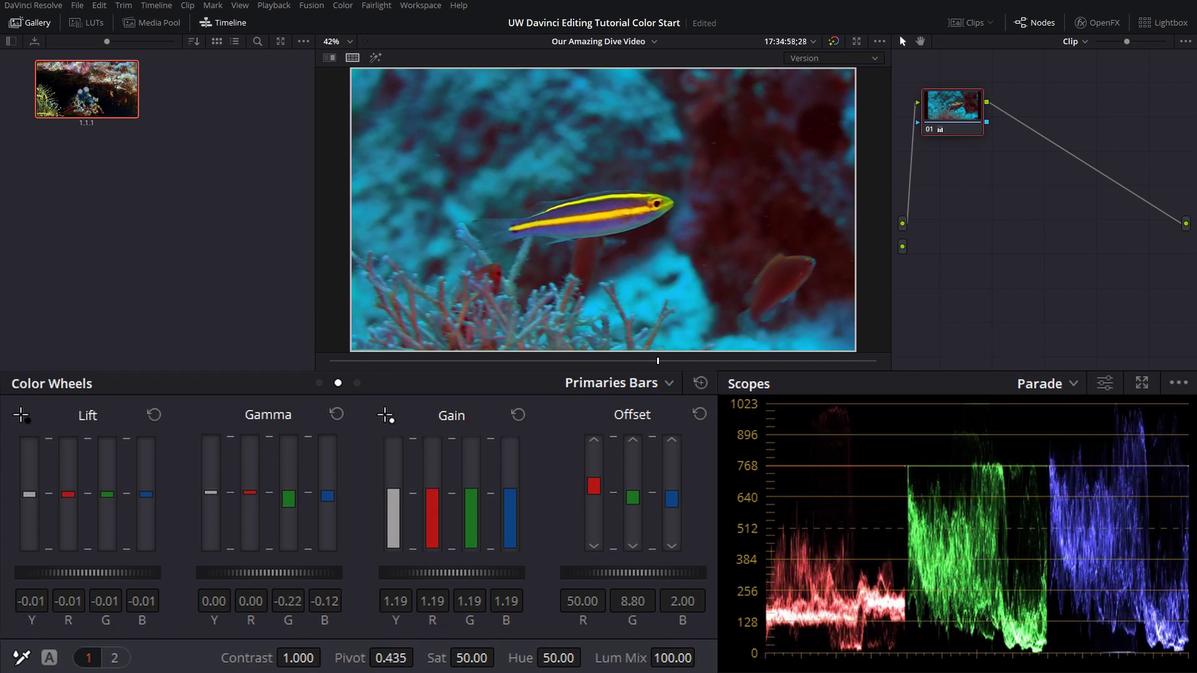
left_click_drag(288, 499, 289, 501)
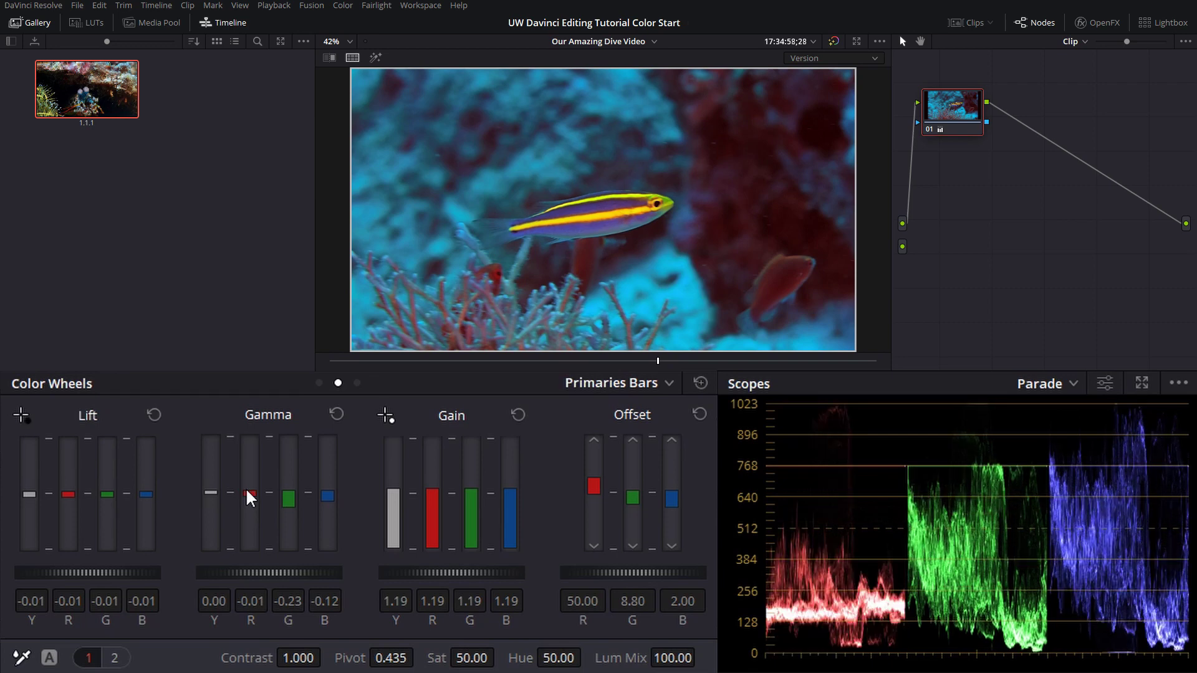
- Darken the striped fish clip's shadows slightly with Lift and save its grade as a gallery still
key("ctrl+shift+z")
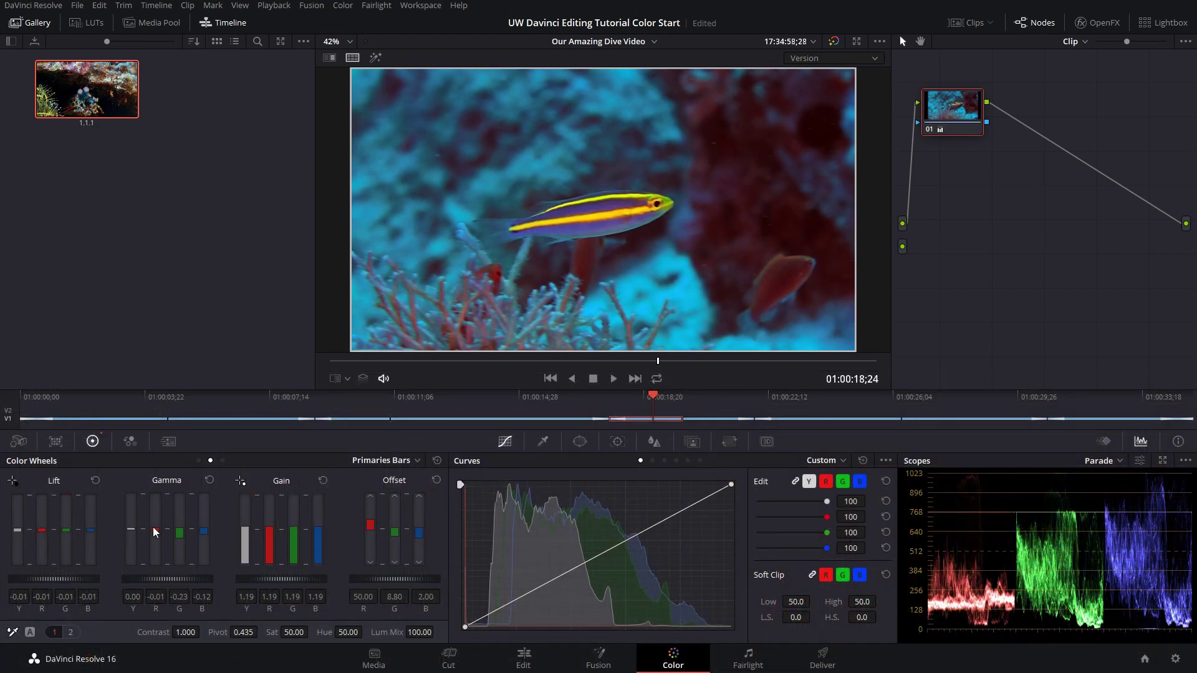
left_click_drag(94, 580, 73, 580)
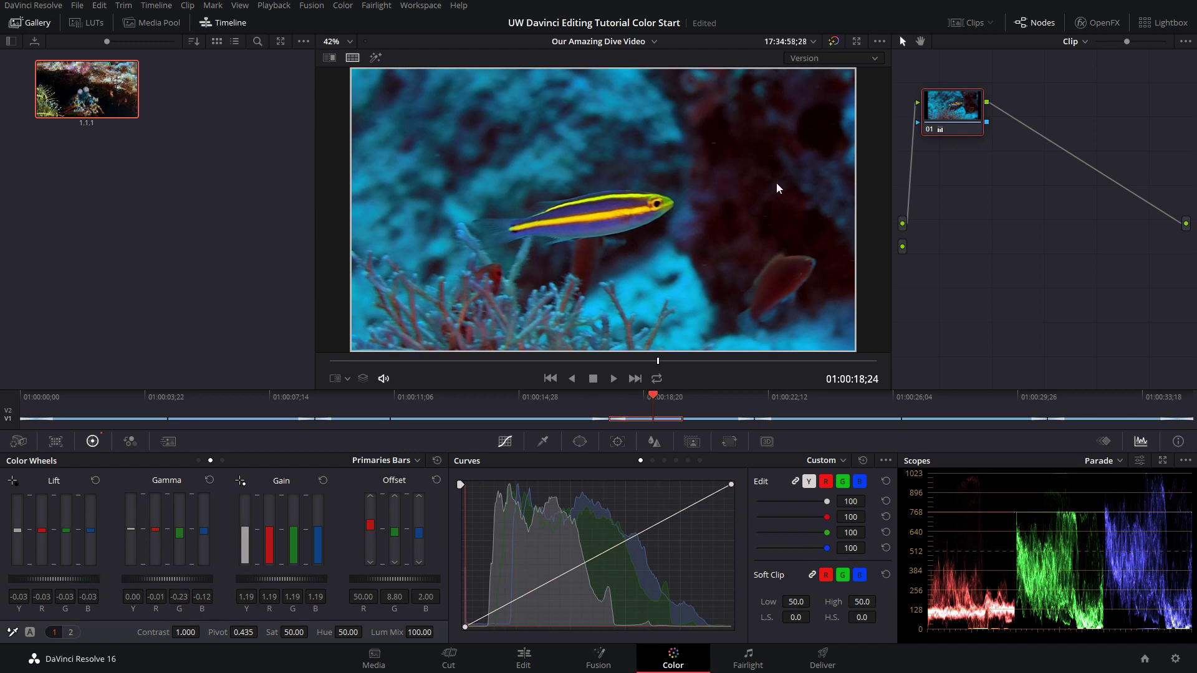
right_click(643, 111)
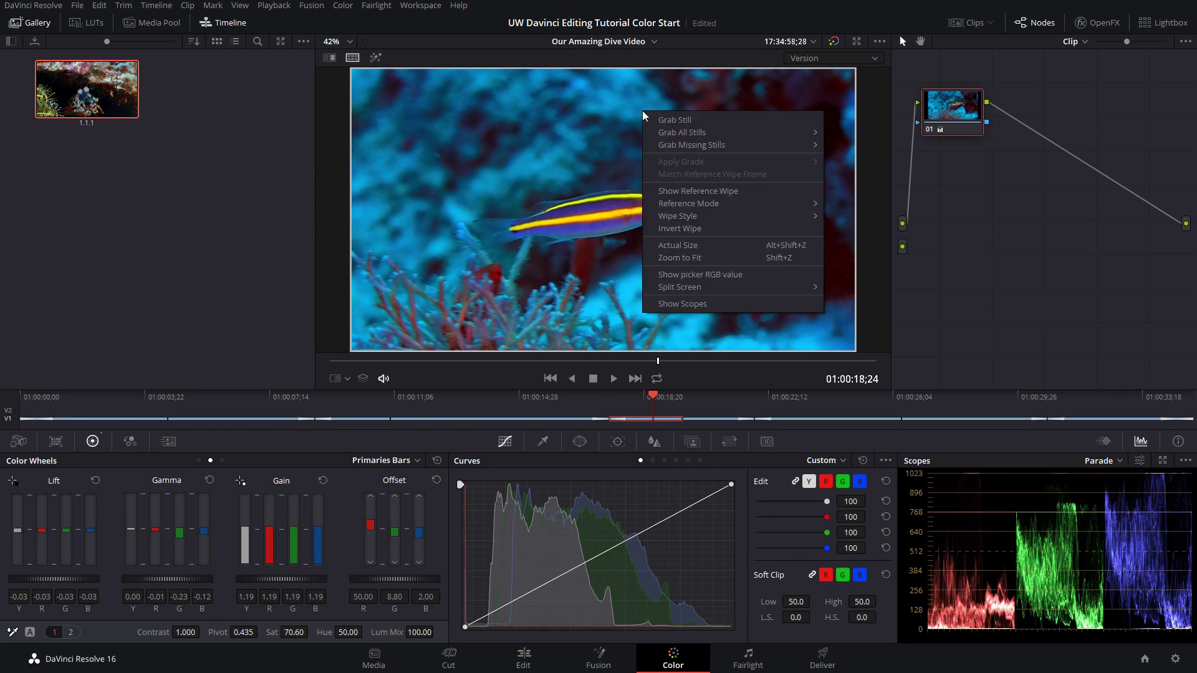
left_click(713, 115)
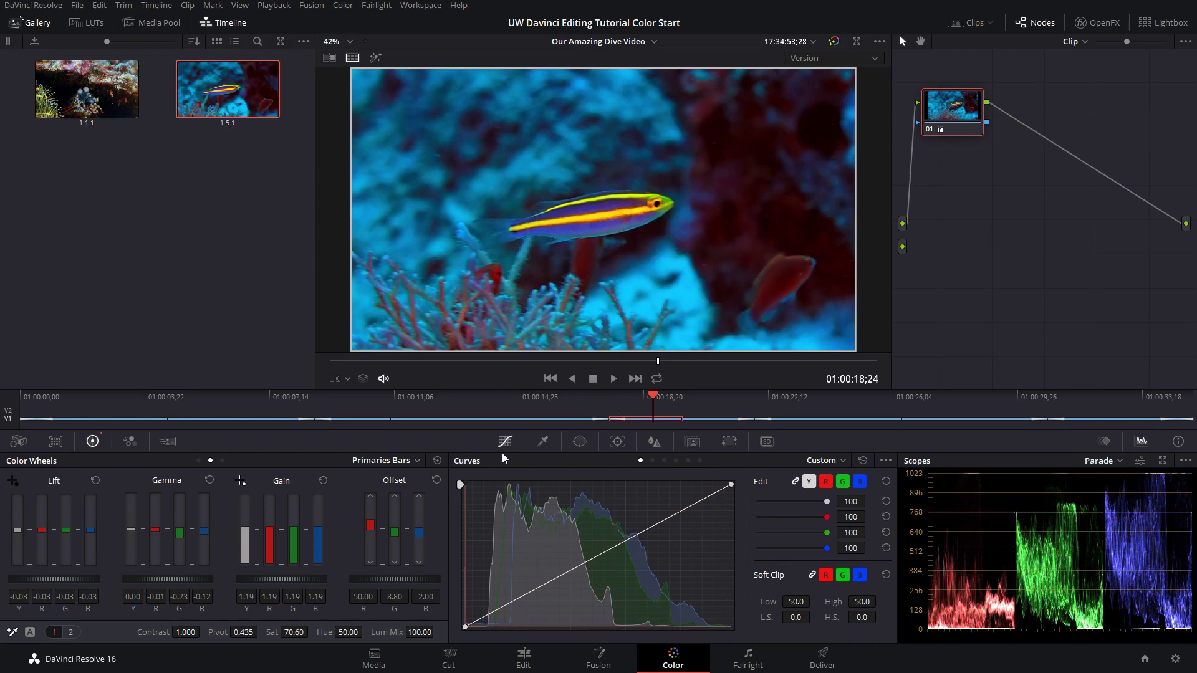
- Apply still 1.5.1's grade to the next coral clip and compare it against the ungraded image
left_click_drag(653, 396, 698, 409)
right_click(222, 80)
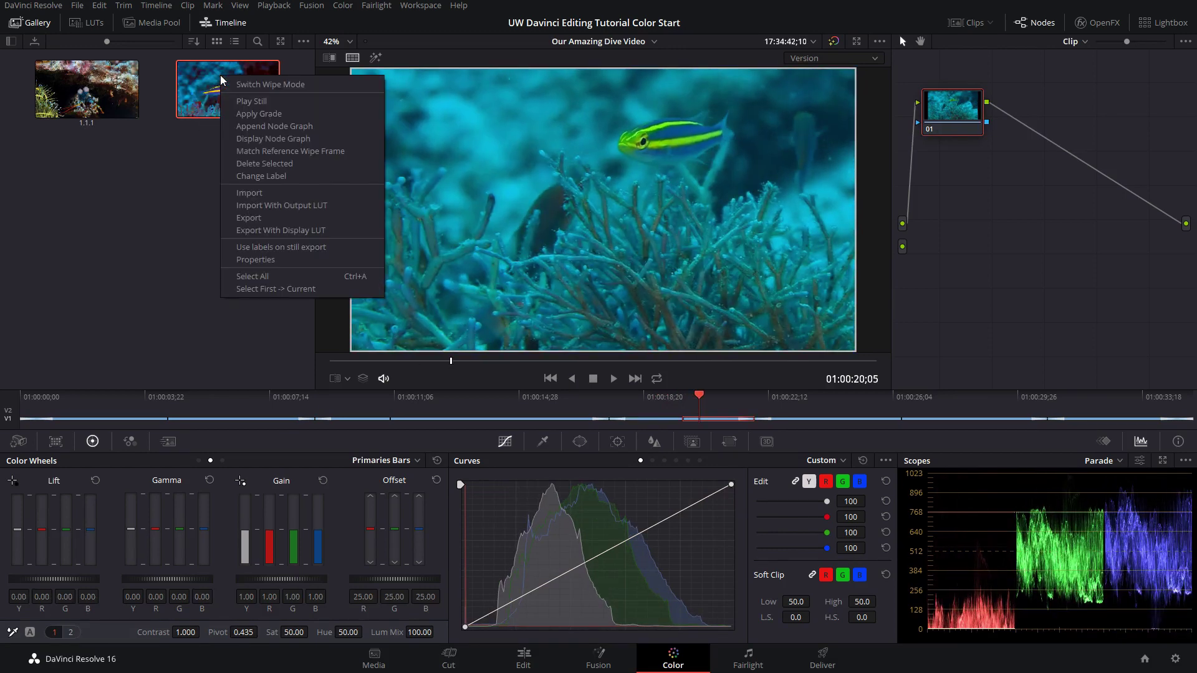
left_click(288, 110)
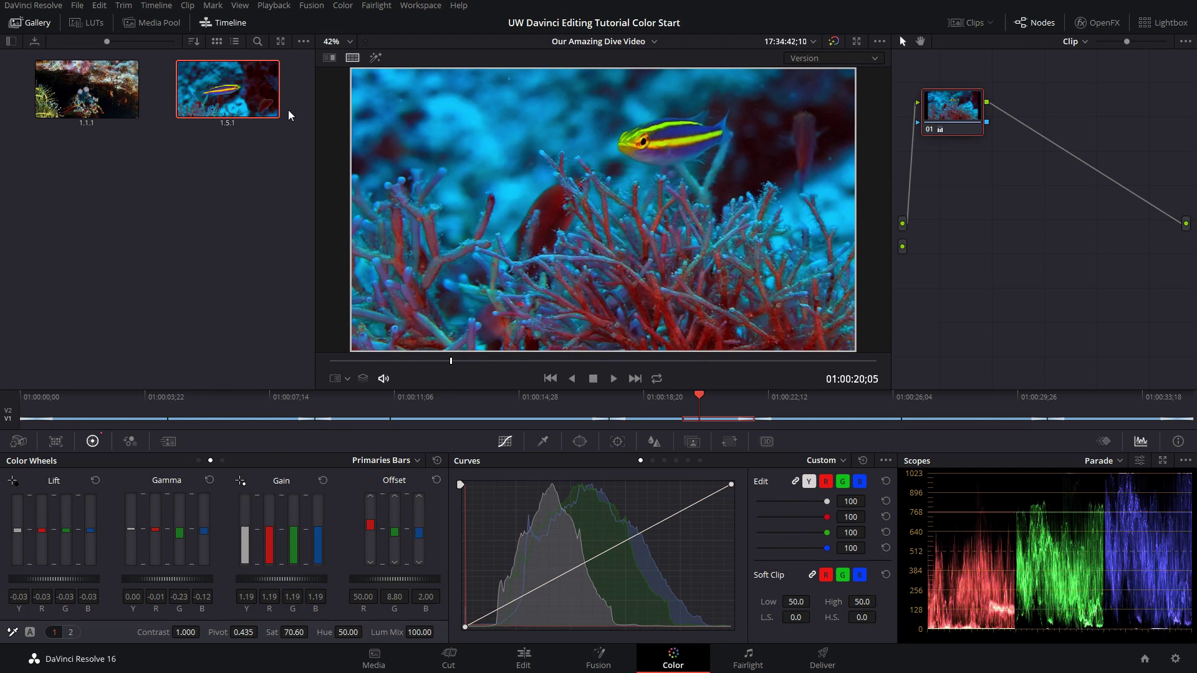
key("ctrl+z")
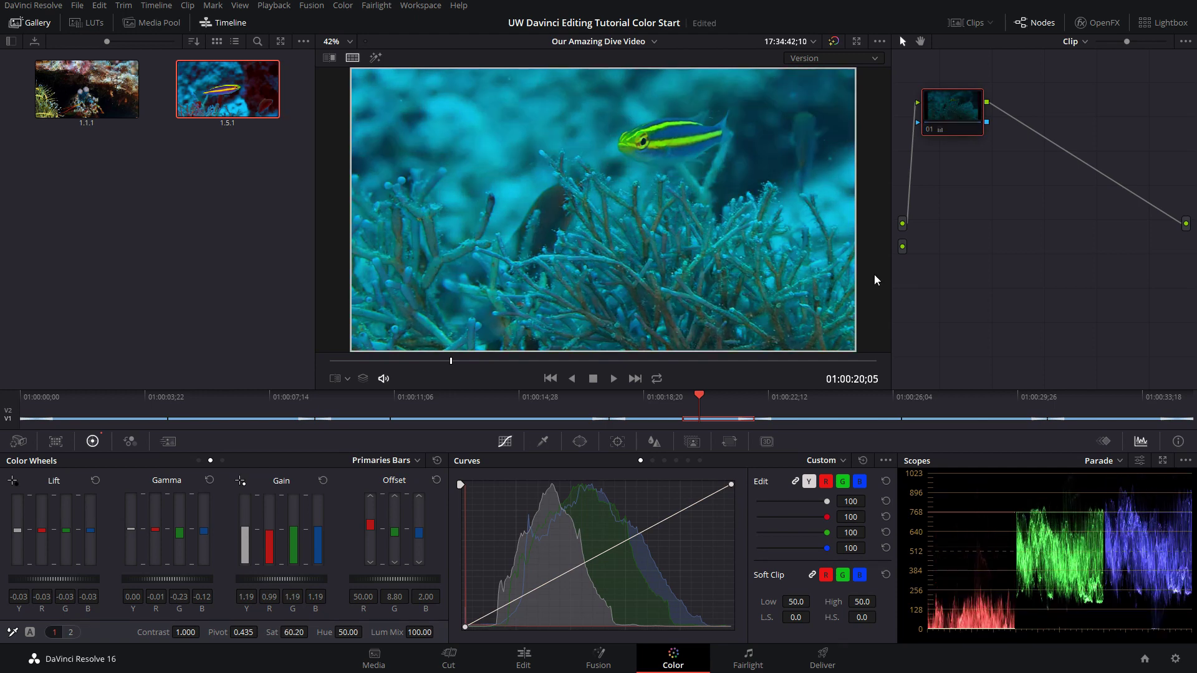
key("ctrl+d")
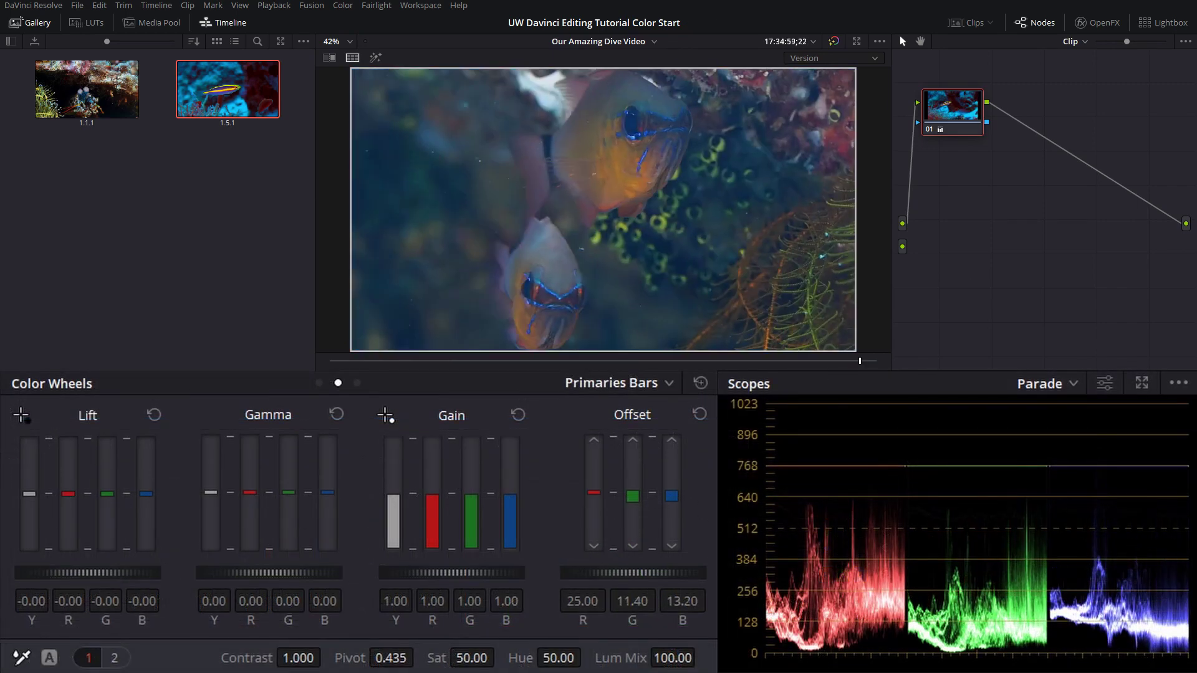
- Brighten the orange fish clip, reduce its green cast, and boost its saturation
left_click_drag(412, 573, 437, 573)
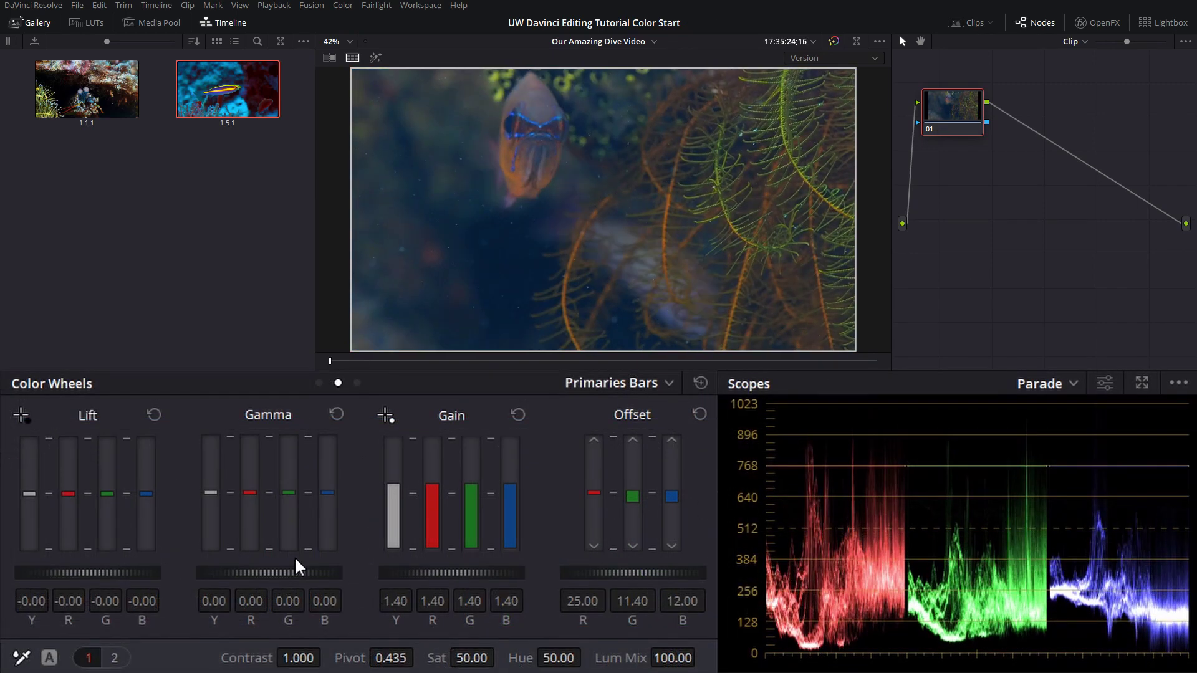
left_click_drag(632, 496, 630, 499)
left_click_drag(471, 657, 496, 657)
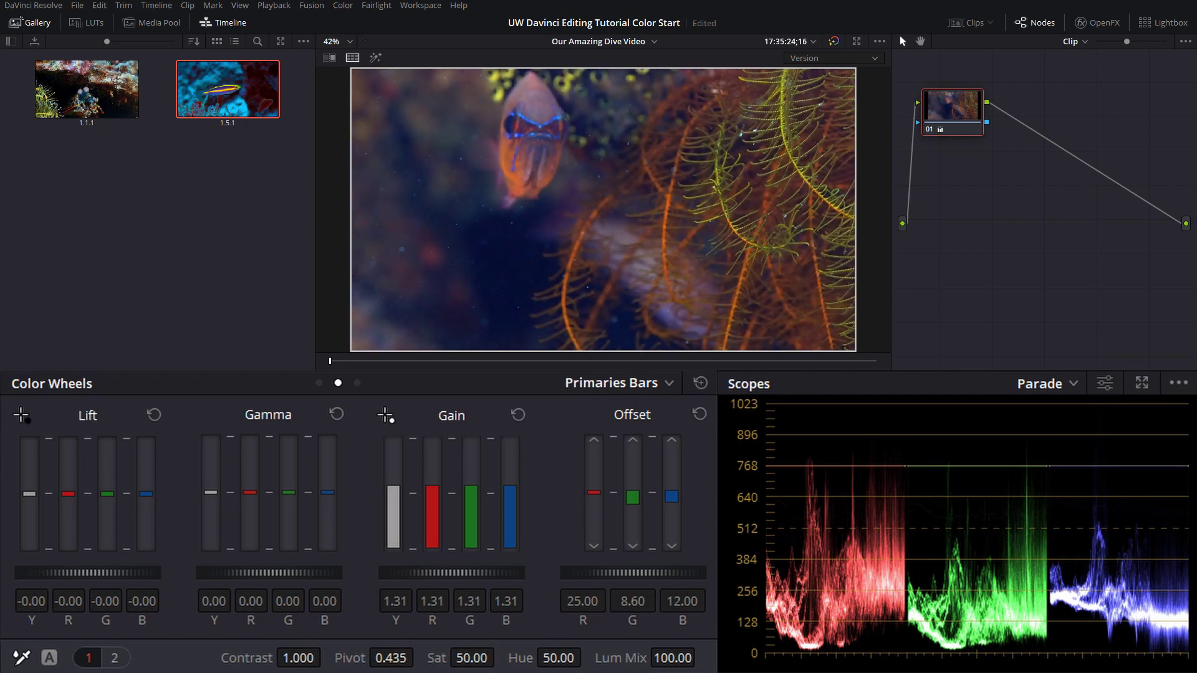
mouse_move(466, 572)
left_mouse_down()
mouse_move(495, 572)
mouse_move(468, 573)
left_mouse_up()
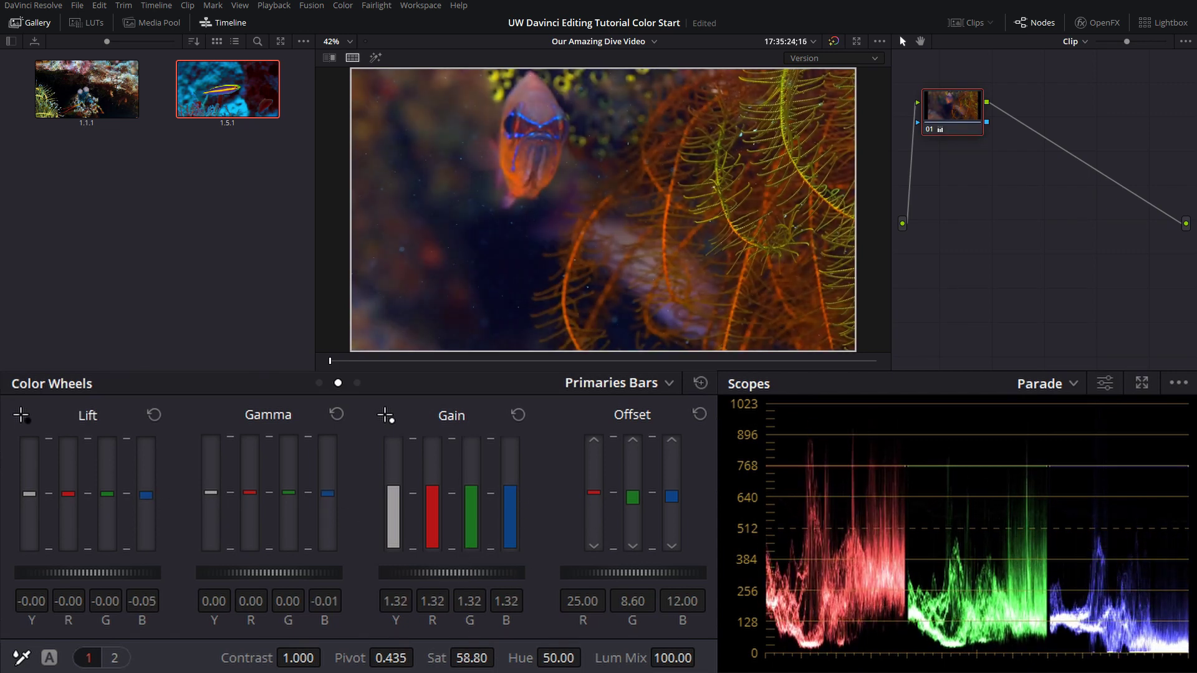
- Apply still 1.3.1's grade to the next clip
key("shift+Home")
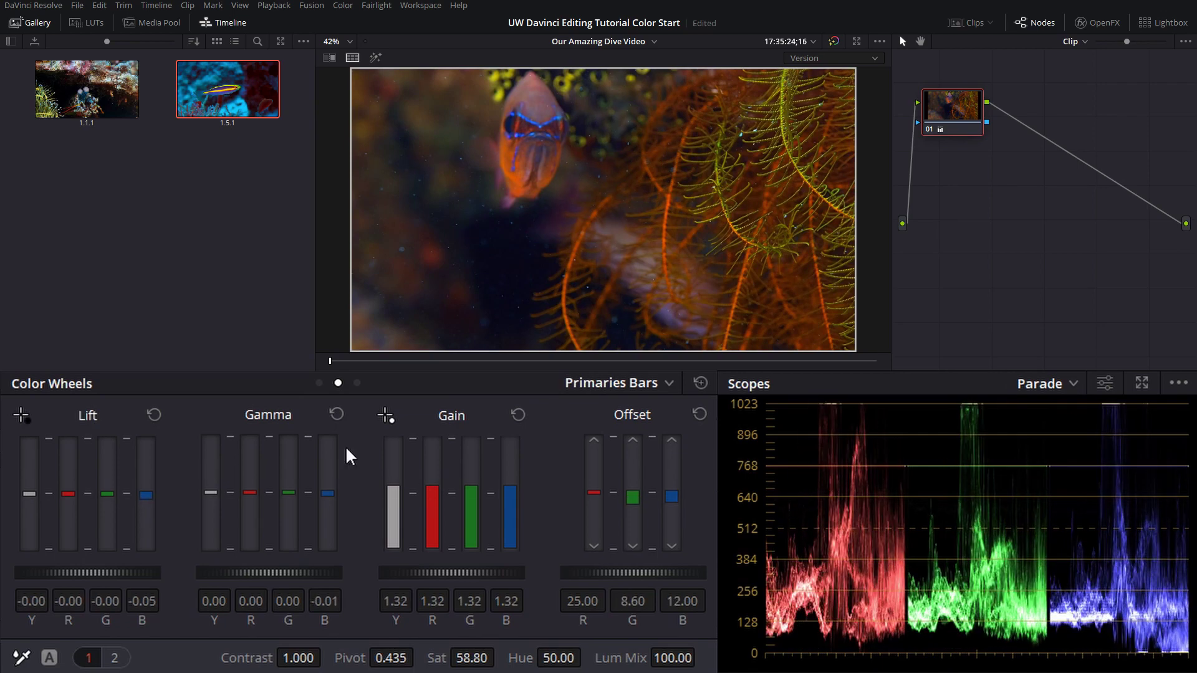
right_click(247, 96)
left_click(286, 131)
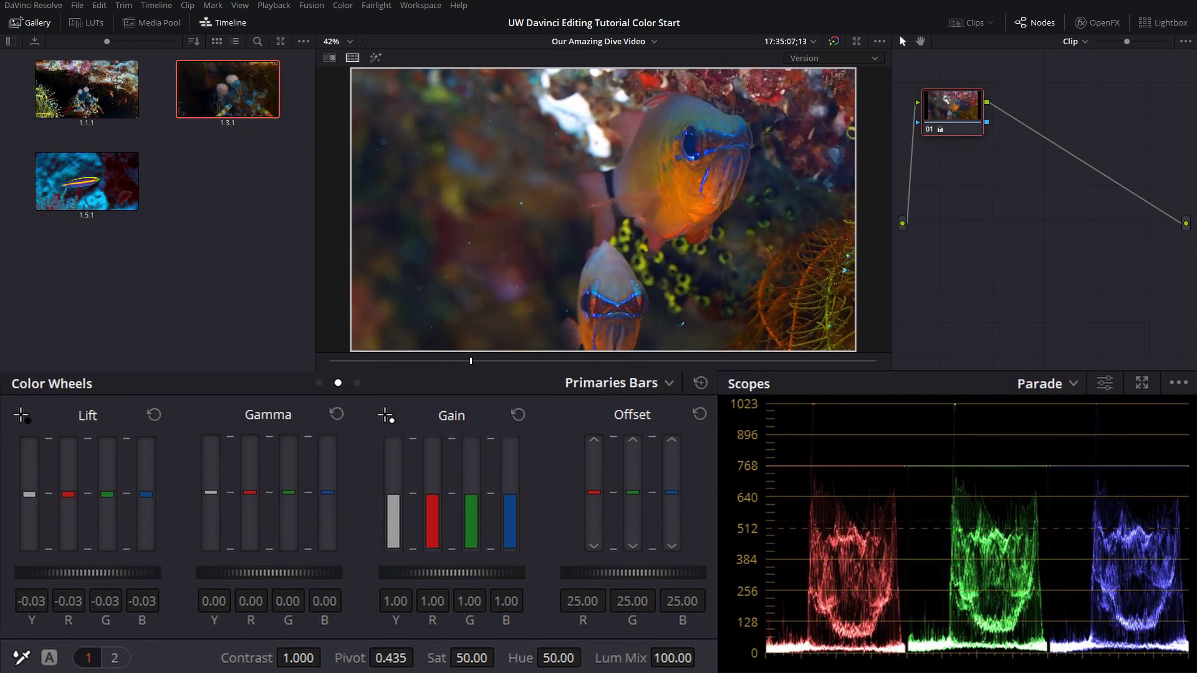
- Brighten the jellyfish clip and compare graded and ungraded versions of both jellyfish shots
key("Down")
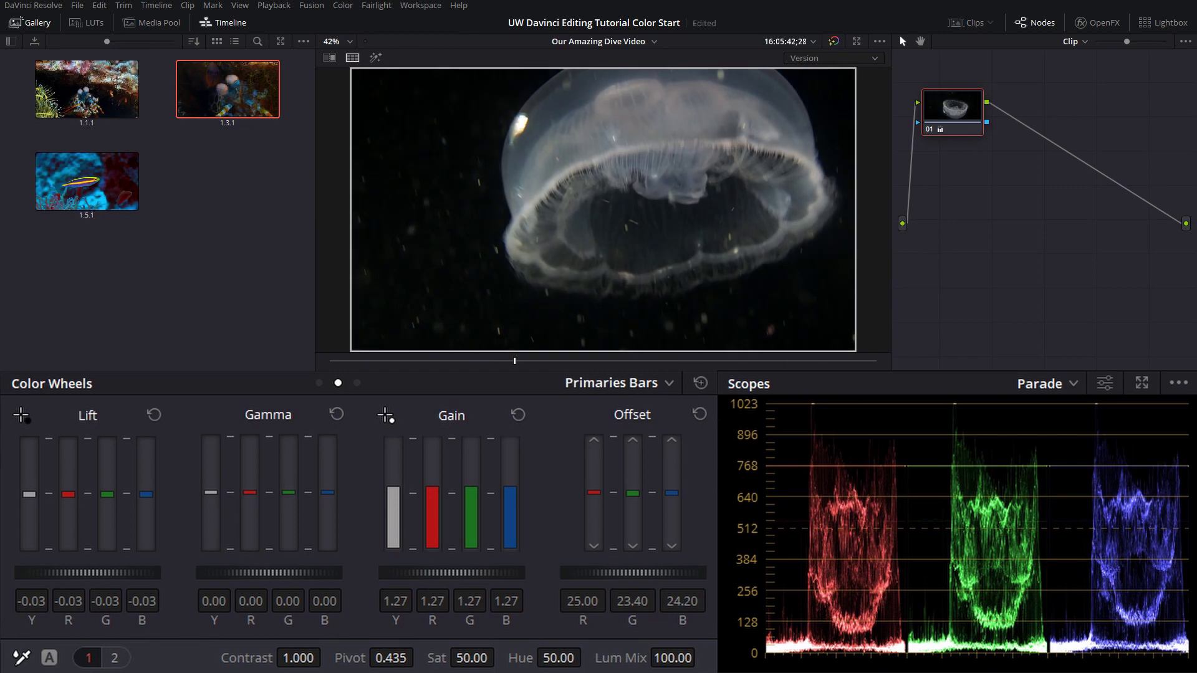
left_click_drag(454, 572, 809, 507)
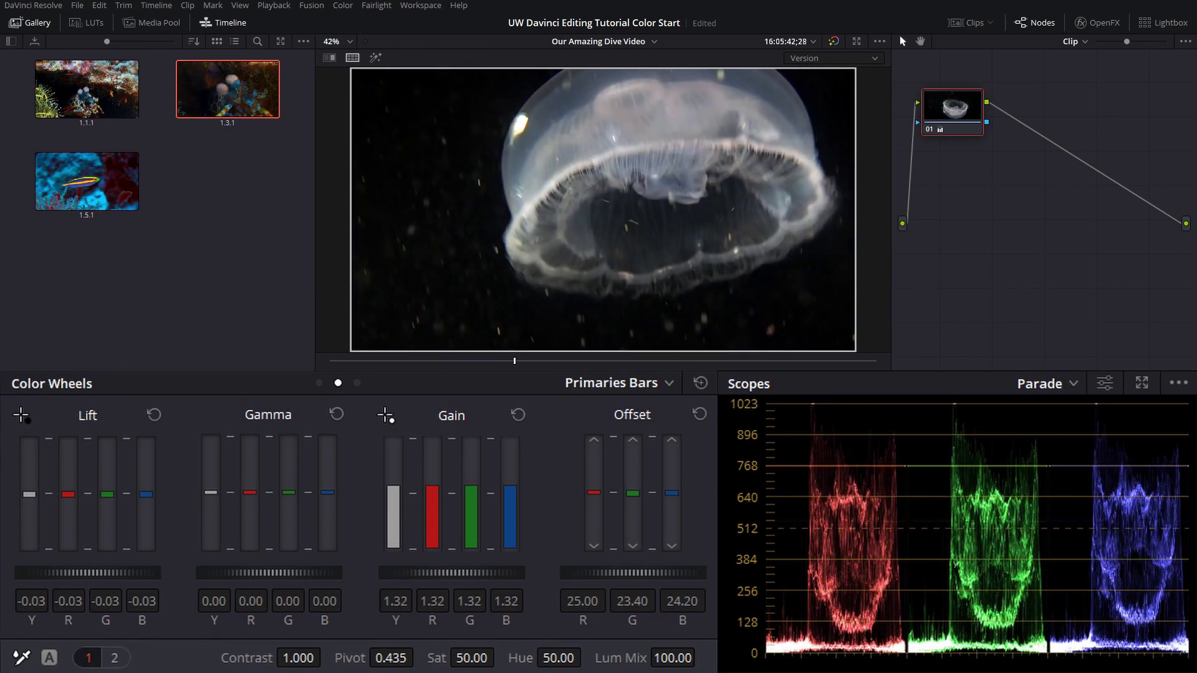
key("ctrl+z")
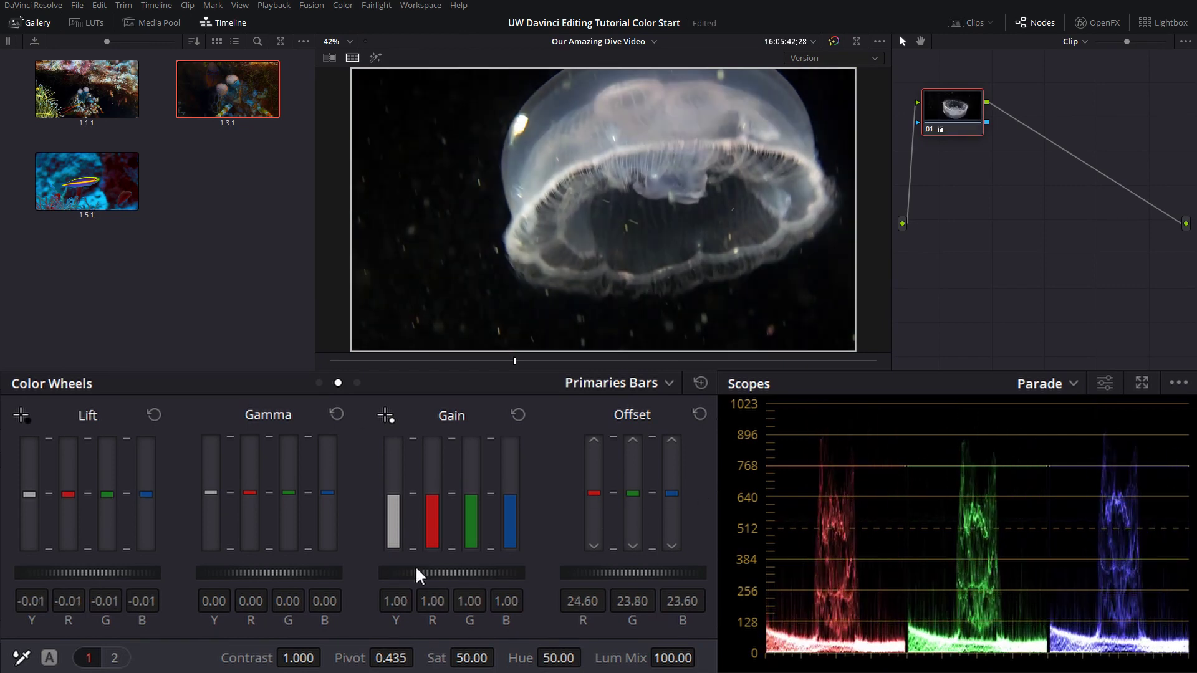
key("Down")
key("ctrl+z")
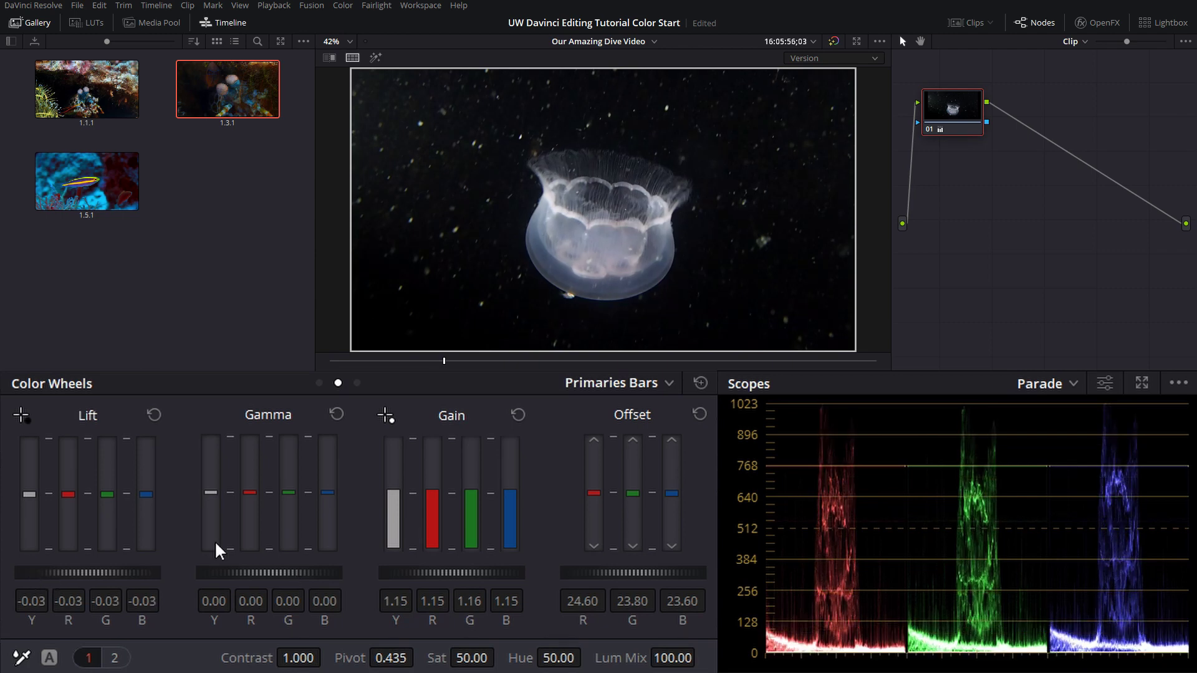
- Rebalance the dark squid clip's green offset (25.00, 24.20, 24.20) and lower its gain to 1.21
key("ctrl+z")
key("ctrl+z")
key("ctrl+z")
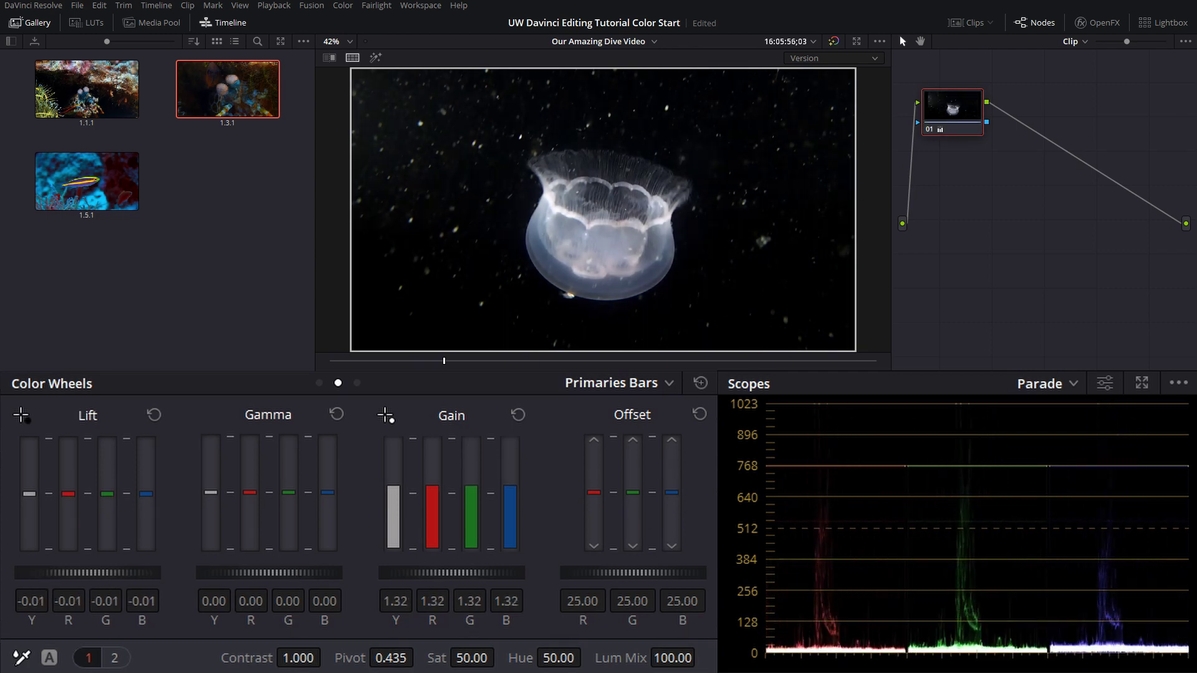
left_click_drag(632, 492, 629, 495)
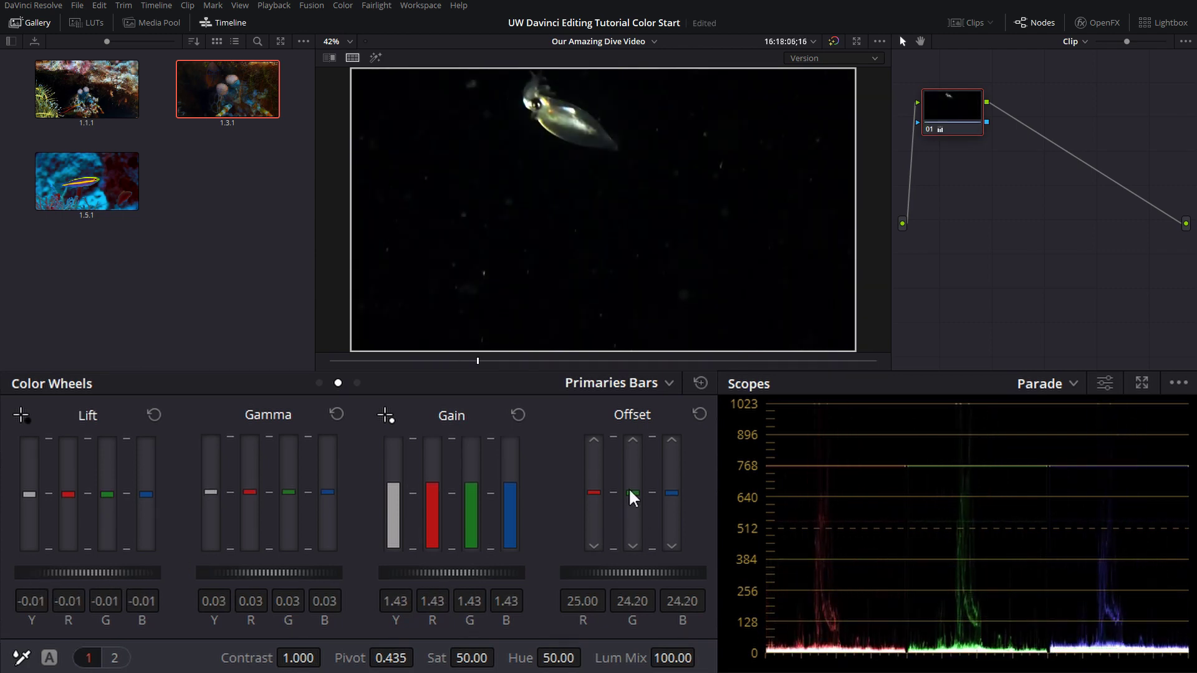
left_click_drag(496, 572, 467, 577)
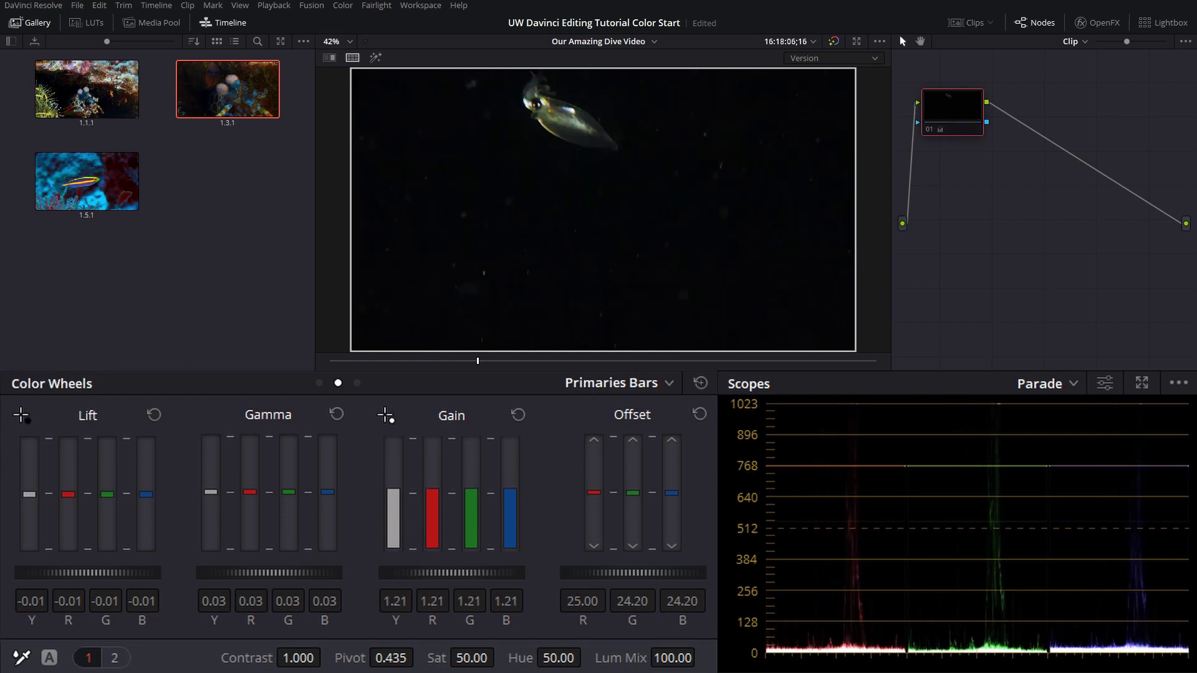